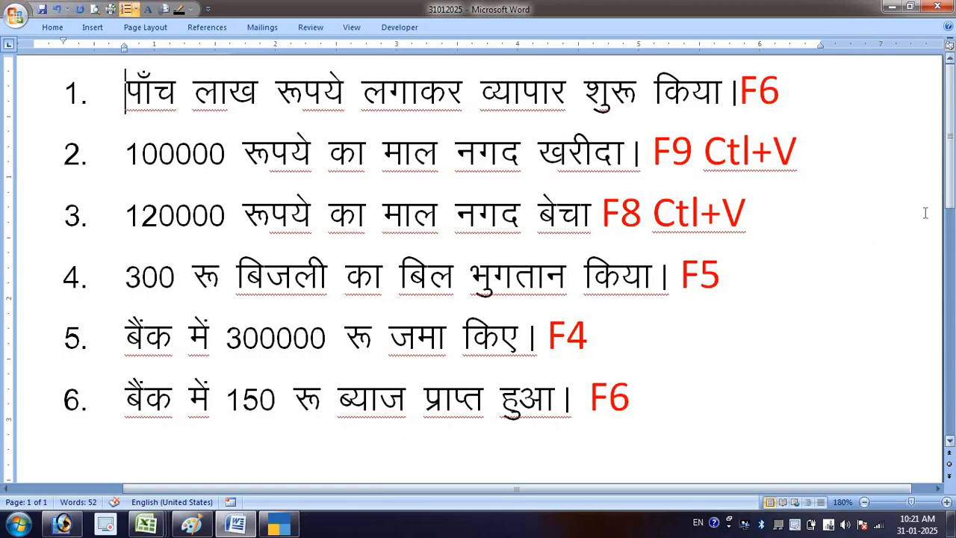
- Delete the "Ctl+V" notes beside F8 in transaction 3 and beside F9 in transaction 2
{"action": "left_click", "coordinate": [775, 152]}
{"action": "left_click_drag", "start_coordinate": [777, 153], "coordinate": [797, 153]}
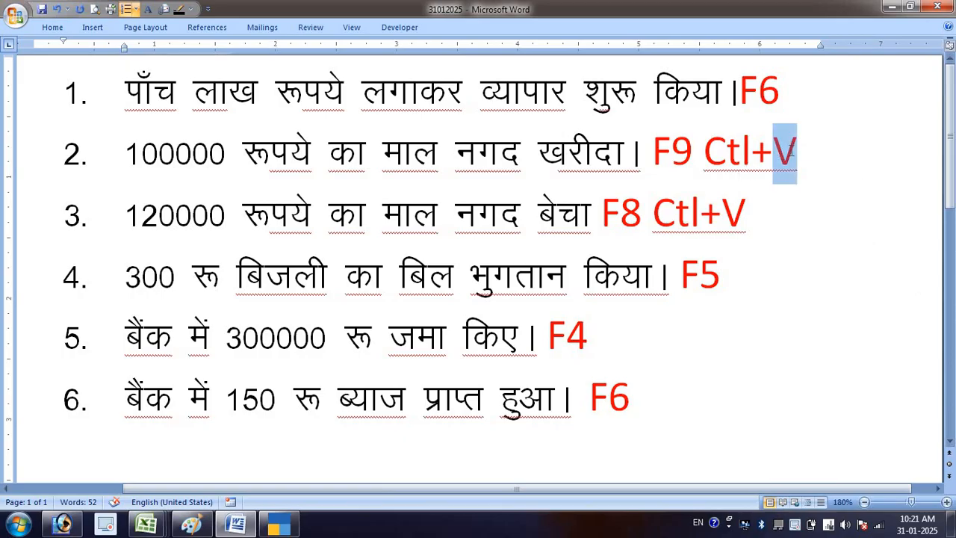
{"action": "left_click_drag", "start_coordinate": [751, 215], "coordinate": [657, 215]}
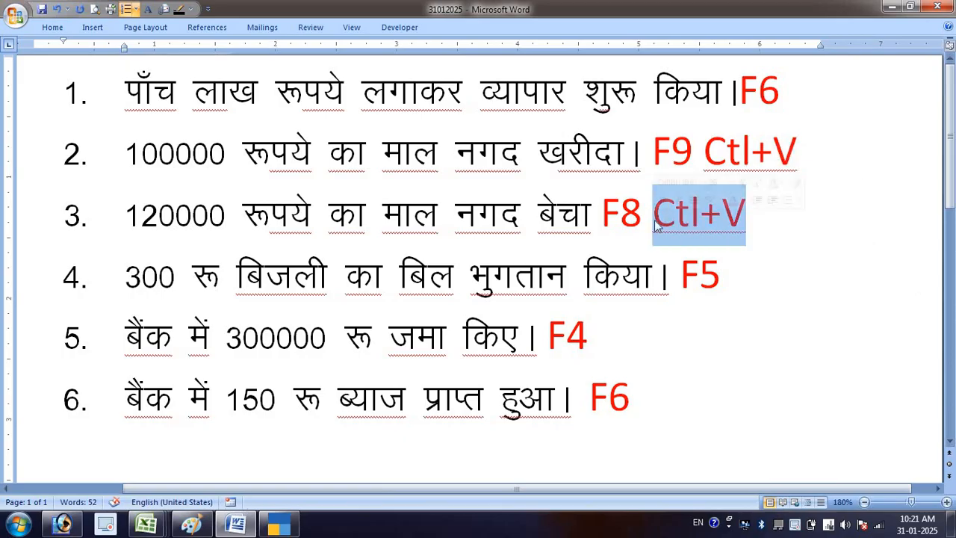
{"action": "key", "text": "Delete"}
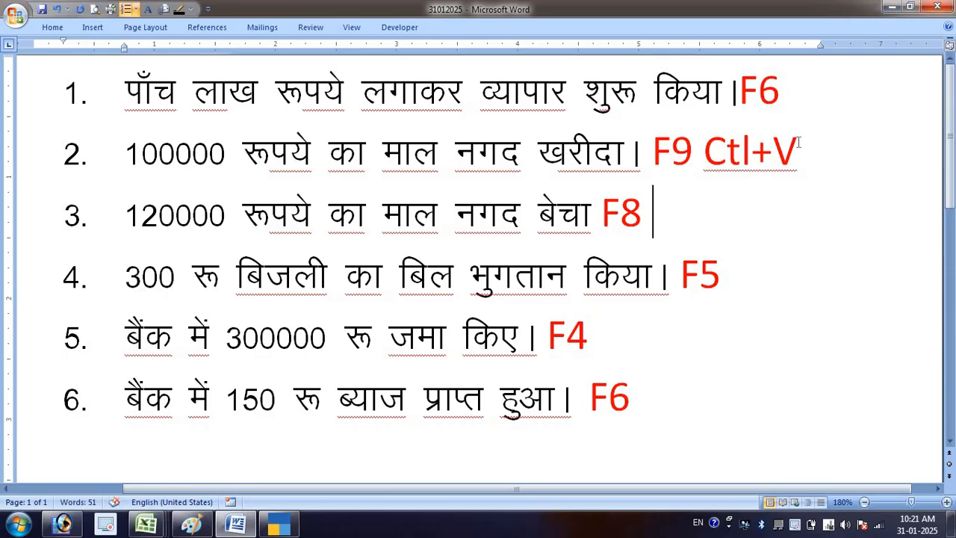
{"action": "mouse_move", "coordinate": [798, 150]}
{"action": "left_mouse_down"}
{"action": "mouse_move", "coordinate": [655, 152]}
{"action": "mouse_move", "coordinate": [800, 151]}
{"action": "left_mouse_up"}
{"action": "left_click", "coordinate": [741, 153]}
{"action": "key", "text": "Delete"}
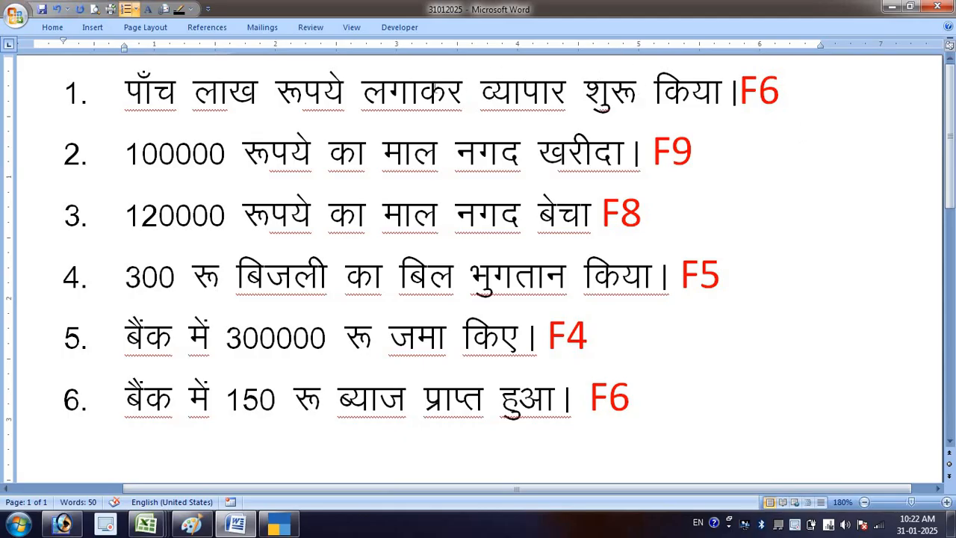
- Review the voucher function key noted in red beside each of the six transactions
{"action": "left_click", "coordinate": [420, 88]}
{"action": "left_click_drag", "start_coordinate": [420, 88], "coordinate": [447, 89]}
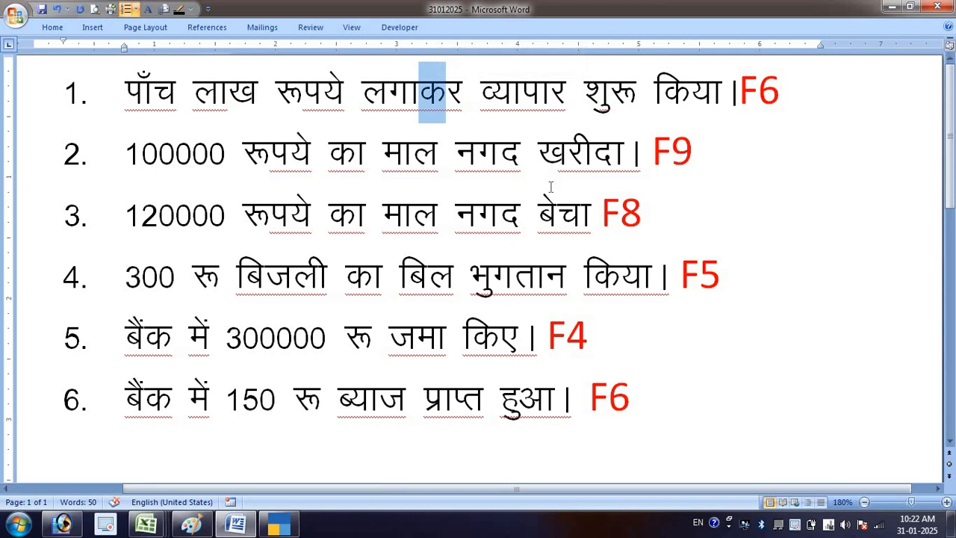
{"action": "left_click", "coordinate": [590, 398]}
{"action": "left_click_drag", "start_coordinate": [611, 398], "coordinate": [640, 402]}
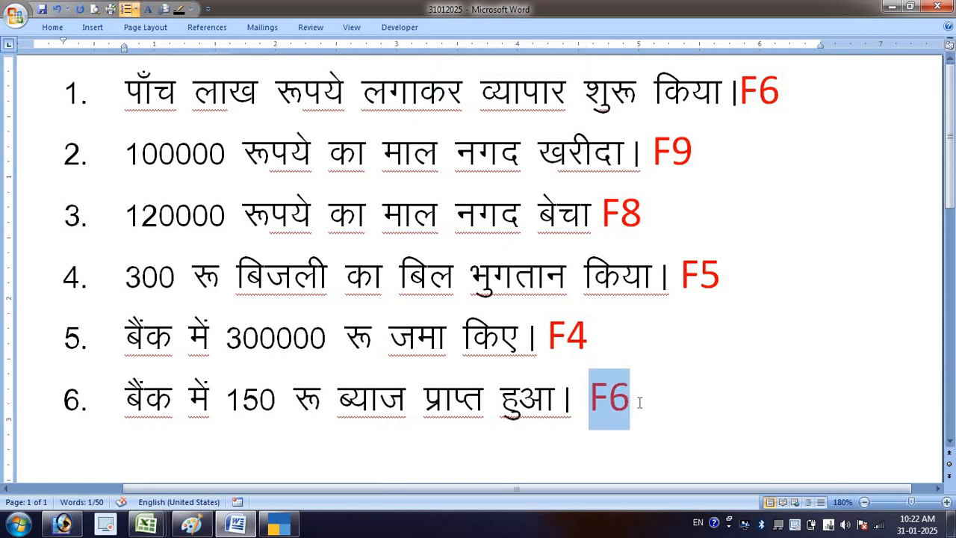
{"action": "left_click", "coordinate": [739, 93]}
{"action": "left_click_drag", "start_coordinate": [740, 92], "coordinate": [794, 91]}
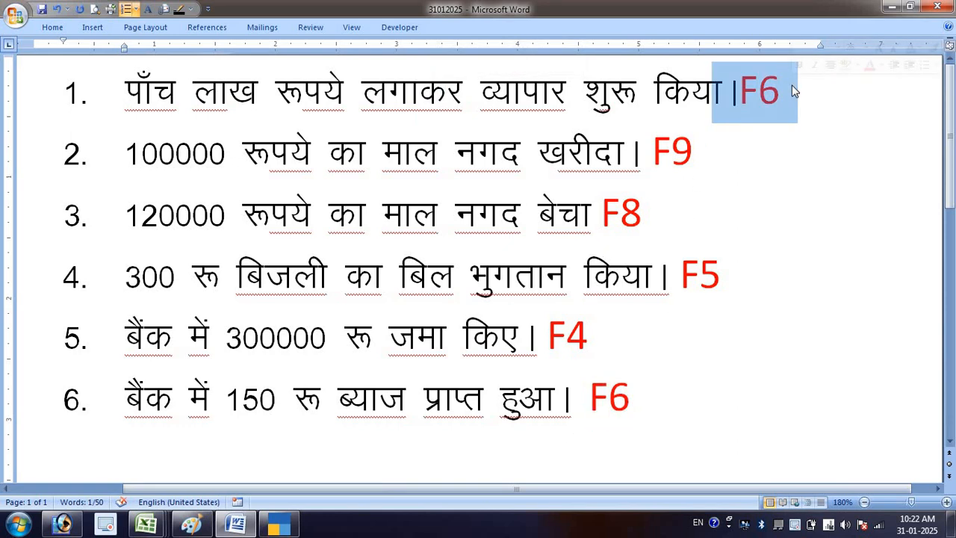
{"action": "left_click", "coordinate": [794, 91]}
{"action": "left_click_drag", "start_coordinate": [652, 150], "coordinate": [695, 141]}
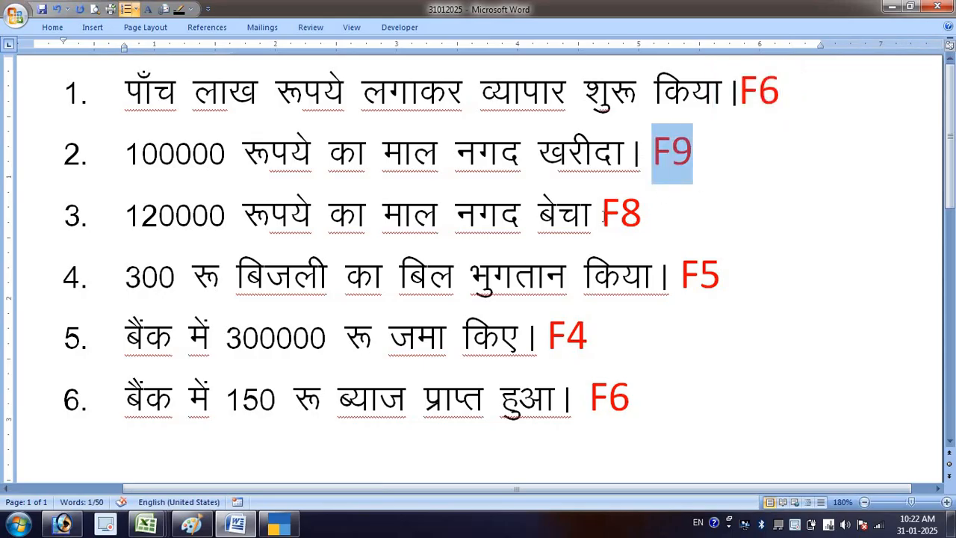
{"action": "left_click", "coordinate": [603, 214]}
{"action": "left_click_drag", "start_coordinate": [559, 151], "coordinate": [705, 147]}
{"action": "left_click", "coordinate": [692, 157]}
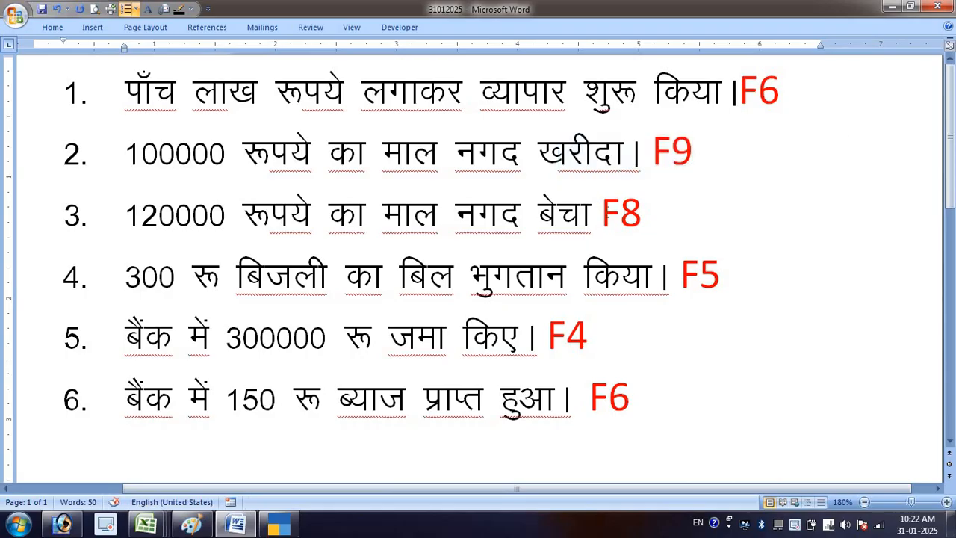
{"action": "left_click_drag", "start_coordinate": [602, 215], "coordinate": [650, 230]}
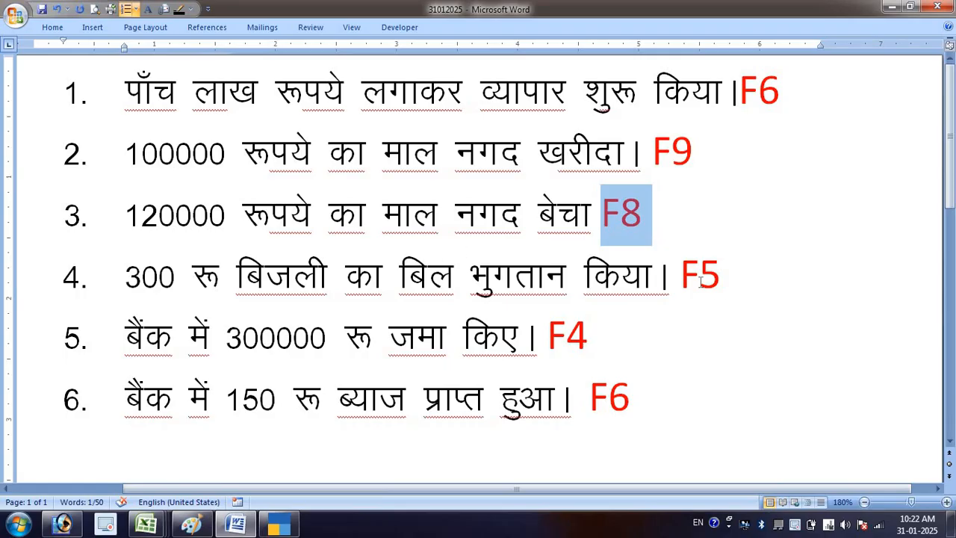
{"action": "left_click_drag", "start_coordinate": [680, 276], "coordinate": [738, 278]}
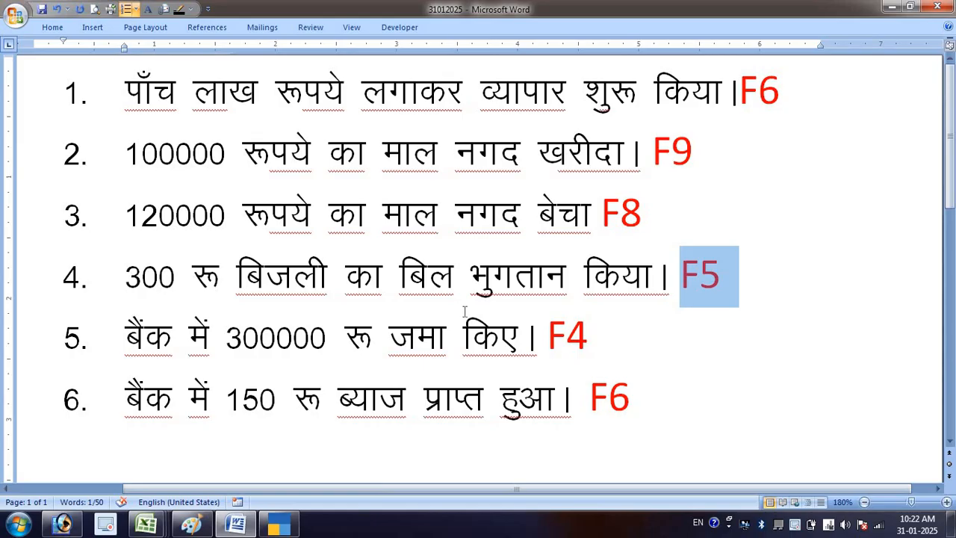
{"action": "left_click_drag", "start_coordinate": [539, 331], "coordinate": [604, 332]}
{"action": "left_click", "coordinate": [641, 342]}
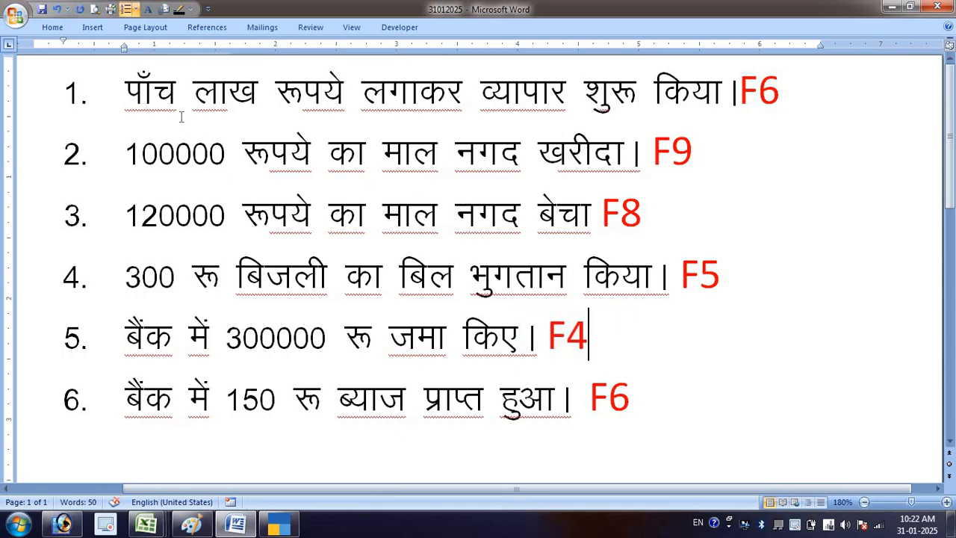
- Examine the wording of transaction 1 about starting the business to identify the ledger it needs
{"action": "left_click", "coordinate": [172, 93]}
{"action": "left_click", "coordinate": [275, 110]}
{"action": "left_click", "coordinate": [420, 102]}
{"action": "left_click", "coordinate": [543, 94]}
{"action": "left_click", "coordinate": [690, 88]}
{"action": "left_click", "coordinate": [779, 100]}
{"action": "left_click_drag", "start_coordinate": [129, 88], "coordinate": [372, 89]}
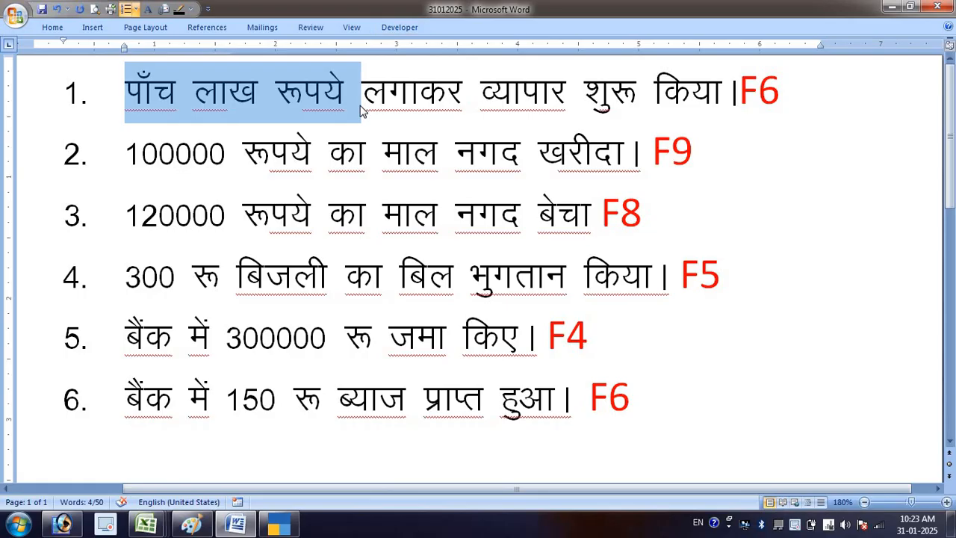
{"action": "left_click", "coordinate": [469, 97]}
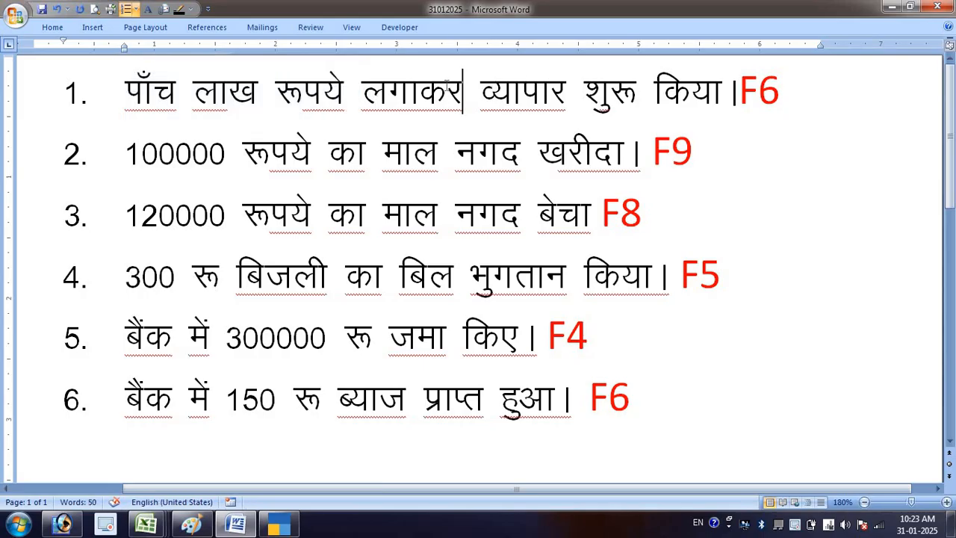
{"action": "left_click_drag", "start_coordinate": [372, 89], "coordinate": [722, 94]}
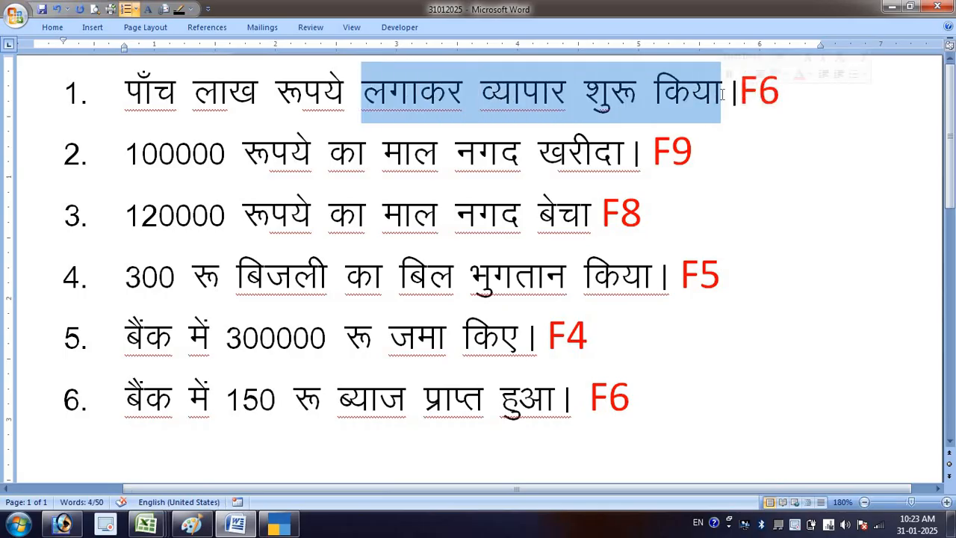
- Examine transactions 2 to 6 for the purchase, sale, electricity bill, bank and interest ledgers they need
{"action": "left_click", "coordinate": [558, 153]}
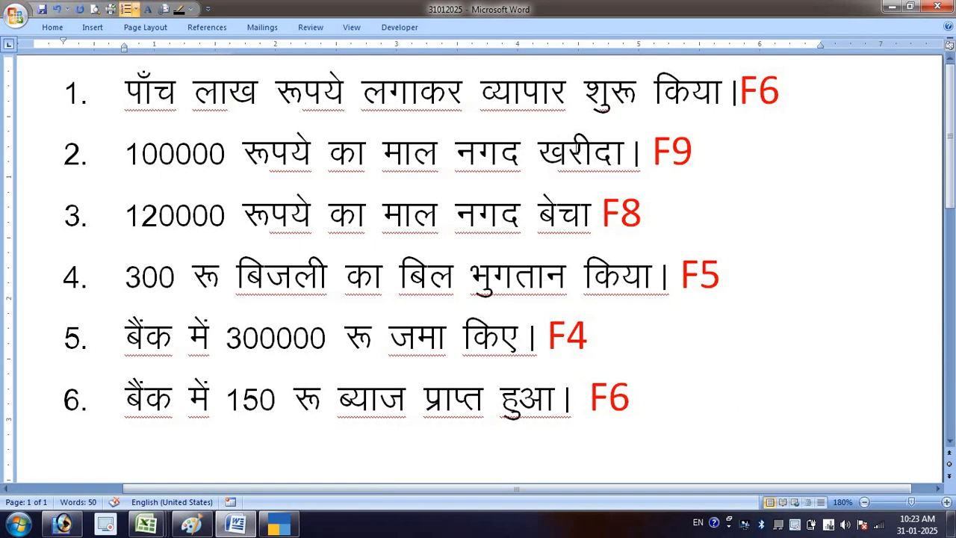
{"action": "left_click", "coordinate": [487, 217]}
{"action": "left_click", "coordinate": [558, 213]}
{"action": "left_click_drag", "start_coordinate": [236, 272], "coordinate": [472, 275]}
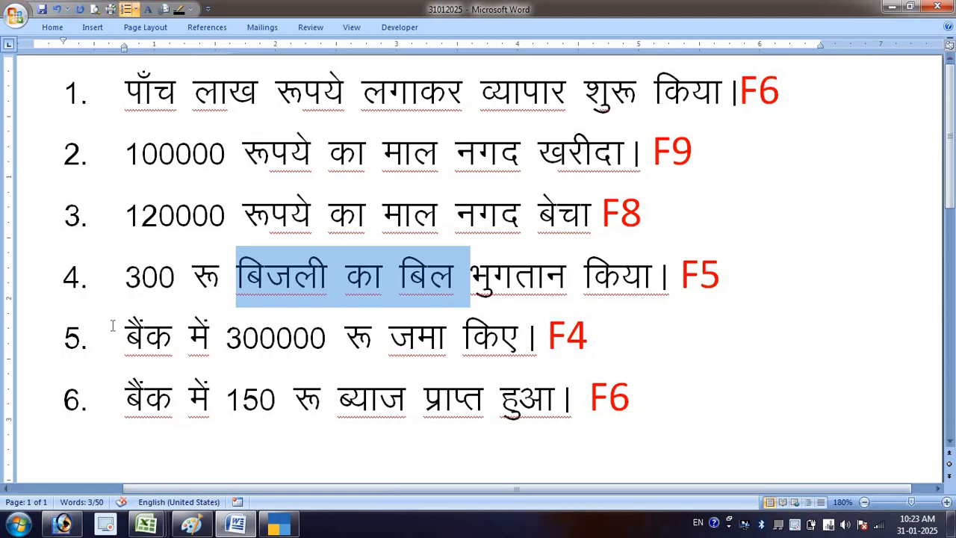
{"action": "left_click_drag", "start_coordinate": [124, 332], "coordinate": [329, 344]}
{"action": "left_click", "coordinate": [143, 400]}
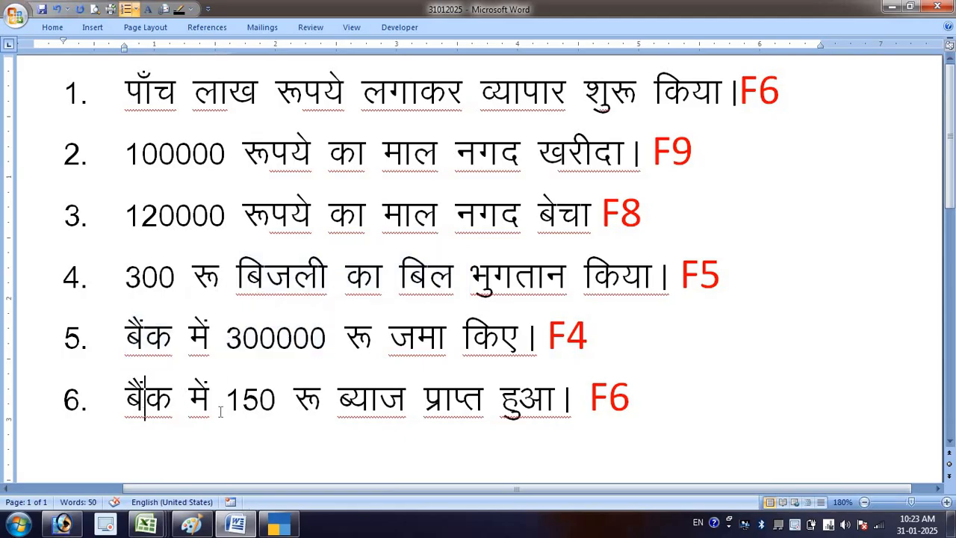
{"action": "left_click_drag", "start_coordinate": [124, 399], "coordinate": [193, 405]}
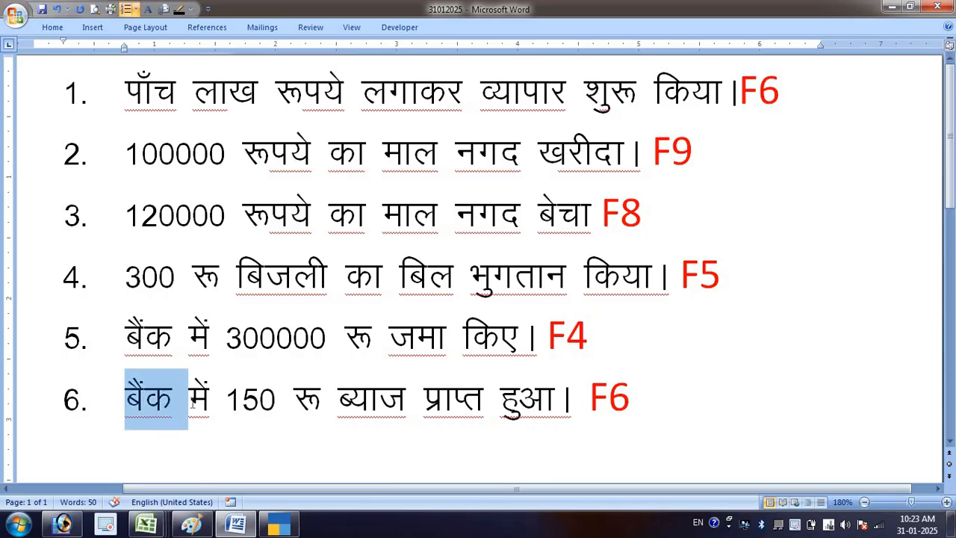
{"action": "left_click_drag", "start_coordinate": [337, 400], "coordinate": [402, 402]}
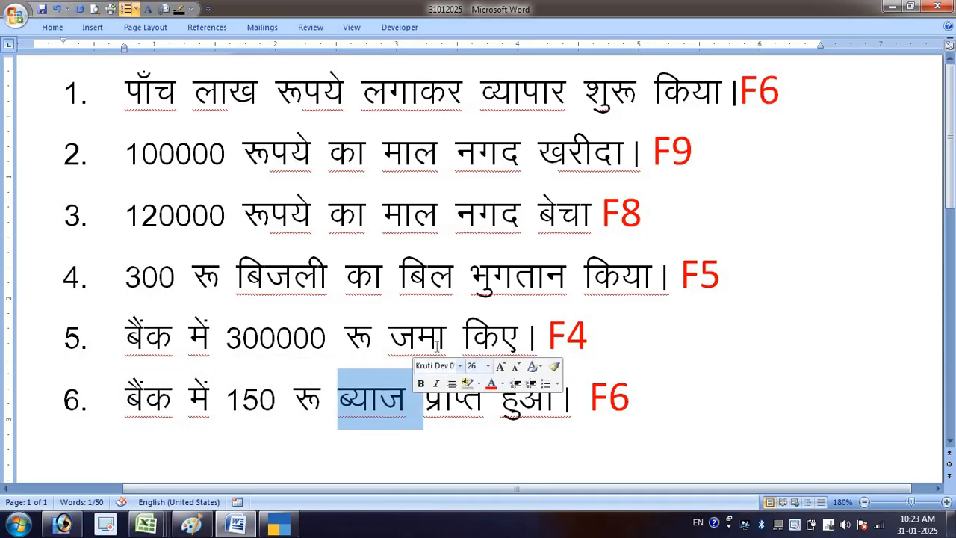
{"action": "left_click", "coordinate": [454, 276]}
{"action": "left_click", "coordinate": [453, 213]}
{"action": "left_click", "coordinate": [442, 174]}
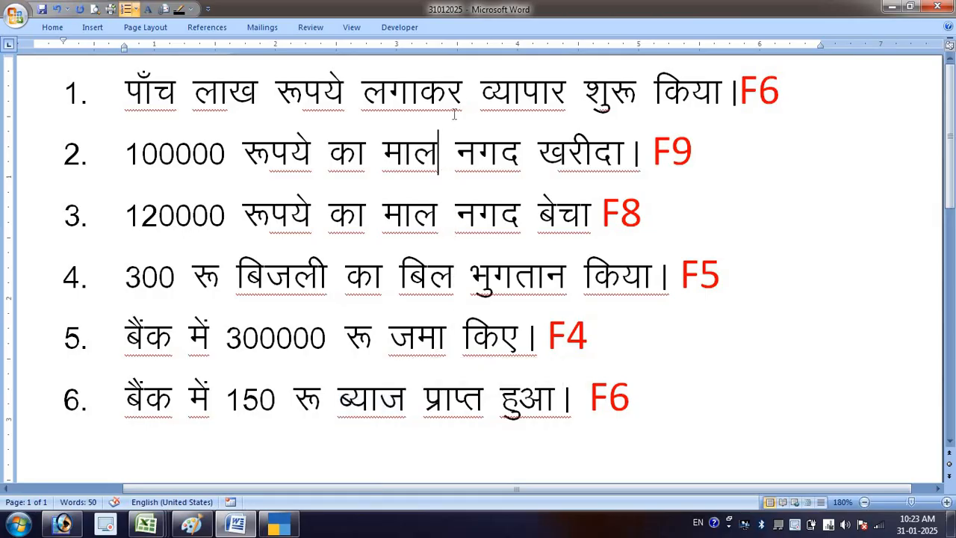
{"action": "left_click", "coordinate": [463, 91]}
- Switch to TallyPrime and open the creation form for a new ledger master
{"action": "left_click", "coordinate": [278, 527]}
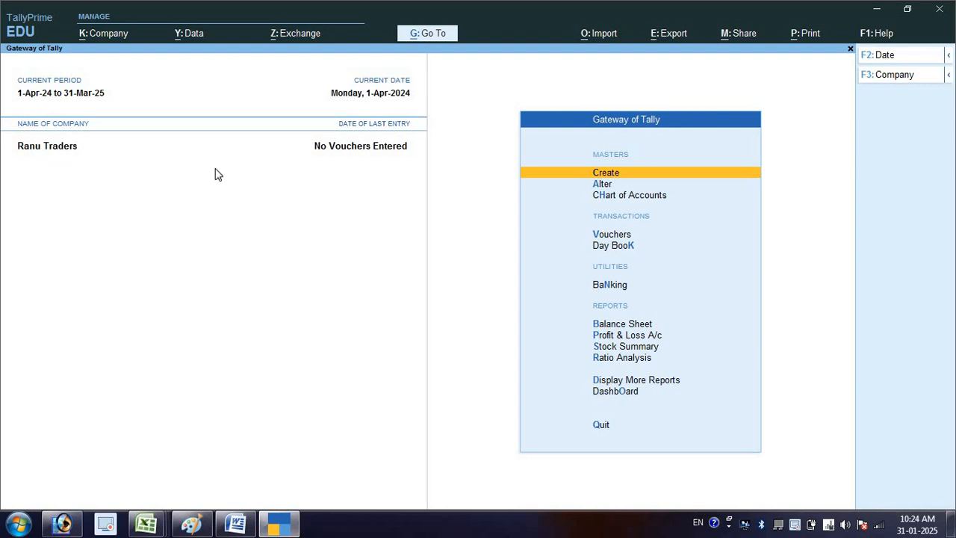
{"action": "left_click", "coordinate": [753, 172]}
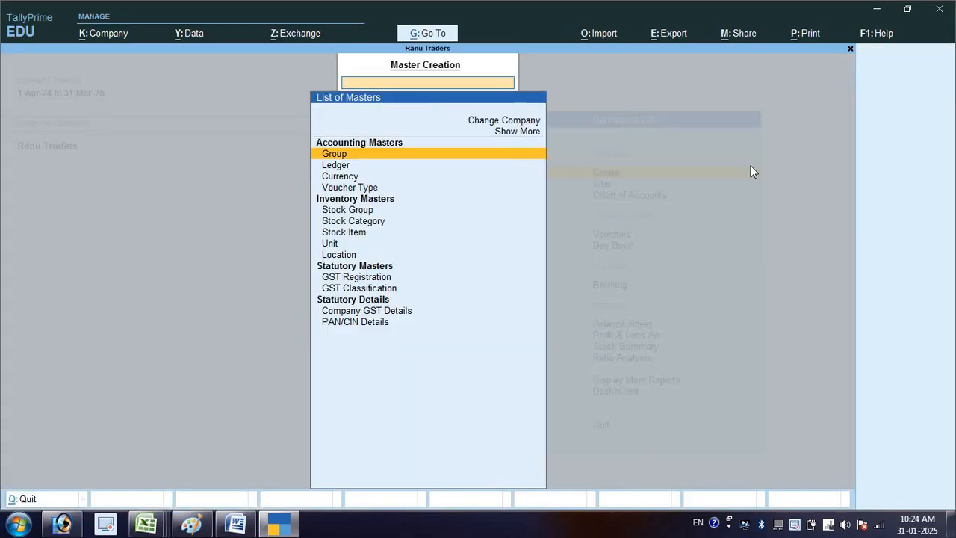
{"action": "key", "text": "Down"}
{"action": "key", "text": "Return"}
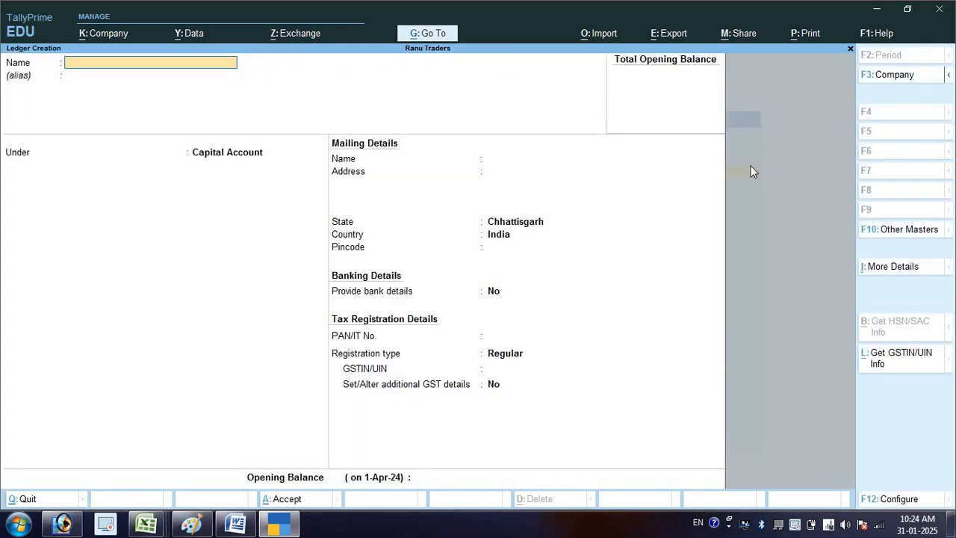
- Name the new ledger "Capital A/c" and leave its alias empty
{"action": "type", "text": "Capital a/v"}
{"action": "key", "text": "Return"}
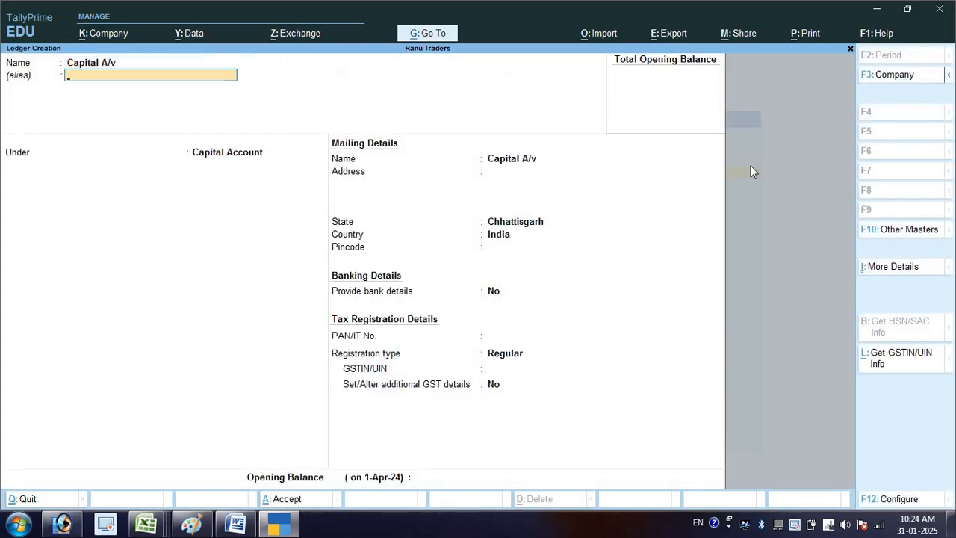
{"action": "key", "text": "BackSpace"}
{"action": "key", "text": "BackSpace"}
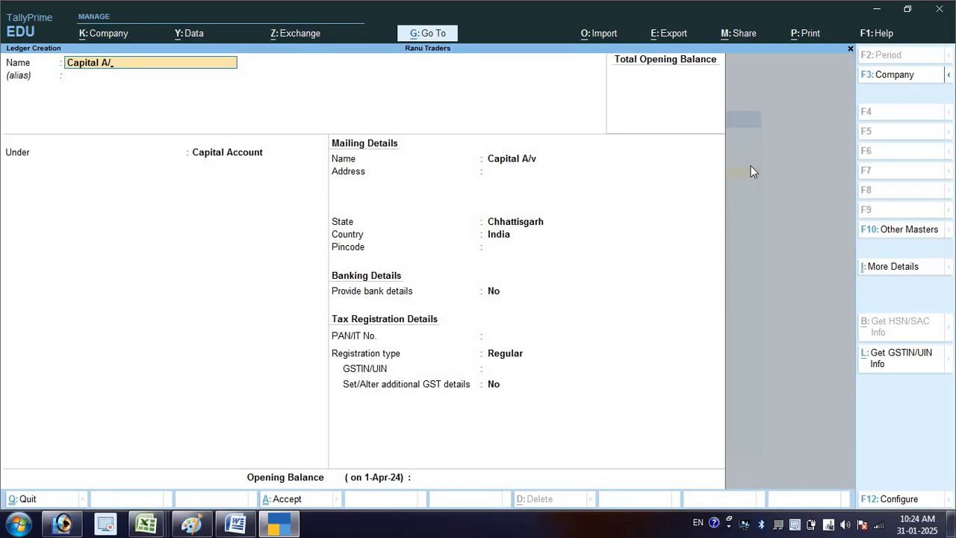
{"action": "type", "text": "c"}
{"action": "key", "text": "Return"}
{"action": "key", "text": "Return"}
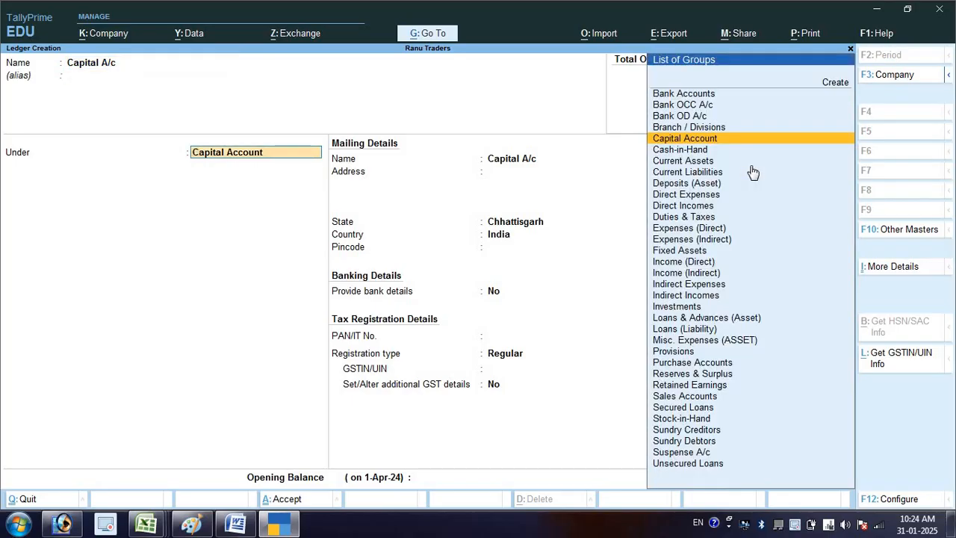
- Place the Capital A/c ledger under the Capital Account group and save it
{"action": "key", "text": "Down"}
{"action": "key", "text": "Down"}
{"action": "key", "text": "Down"}
{"action": "key", "text": "Up"}
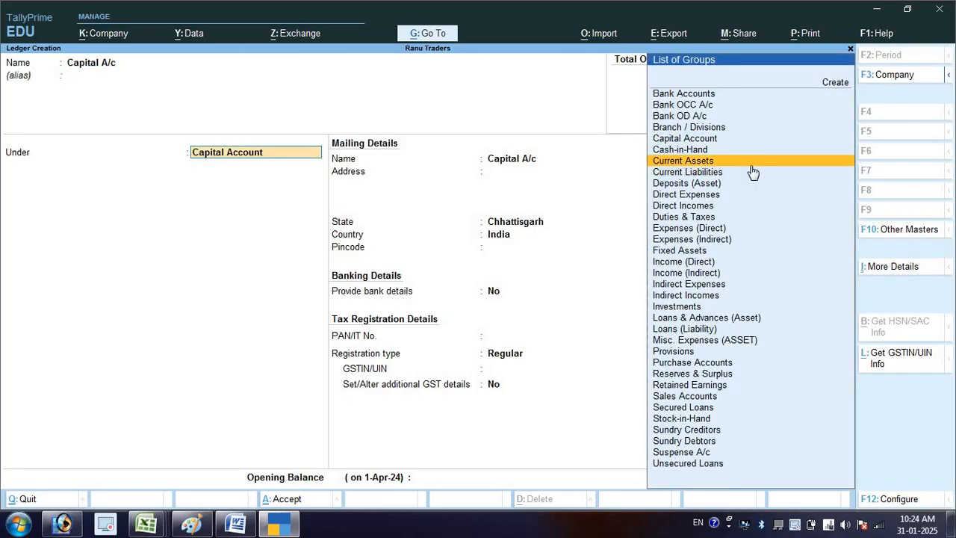
{"action": "key", "text": "Up"}
{"action": "key", "text": "Up"}
{"action": "key", "text": "Up"}
{"action": "key", "text": "Down"}
{"action": "key", "text": "Return"}
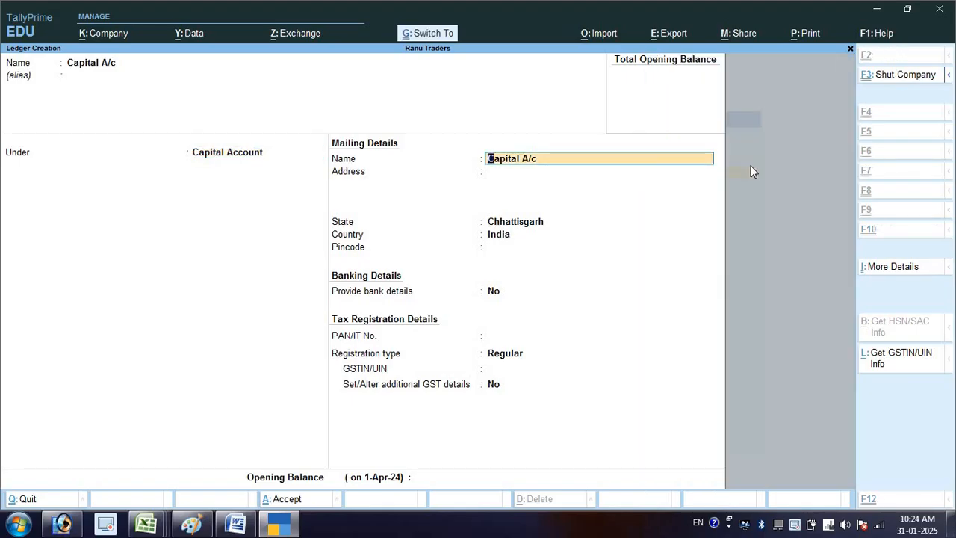
{"action": "key", "text": "ctrl+a"}
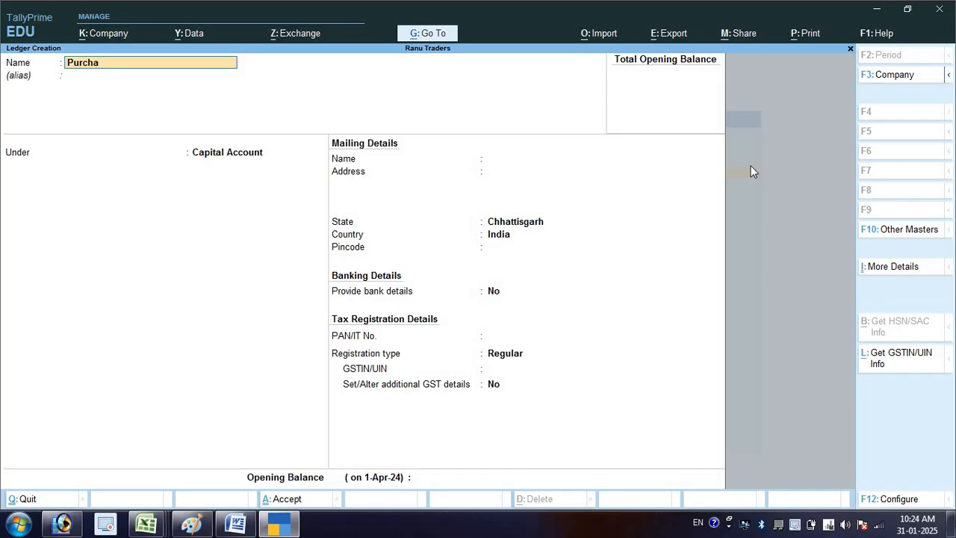
- Name the next ledger "Purchase A/c" and leave its alias empty
{"action": "type", "text": "Purchase a/c"}
{"action": "key", "text": "Return"}
{"action": "key", "text": "Return"}
- Replace the Purchase A/c ledger's group with Purchase Accounts and save the ledger
{"action": "type", "text": "p"}
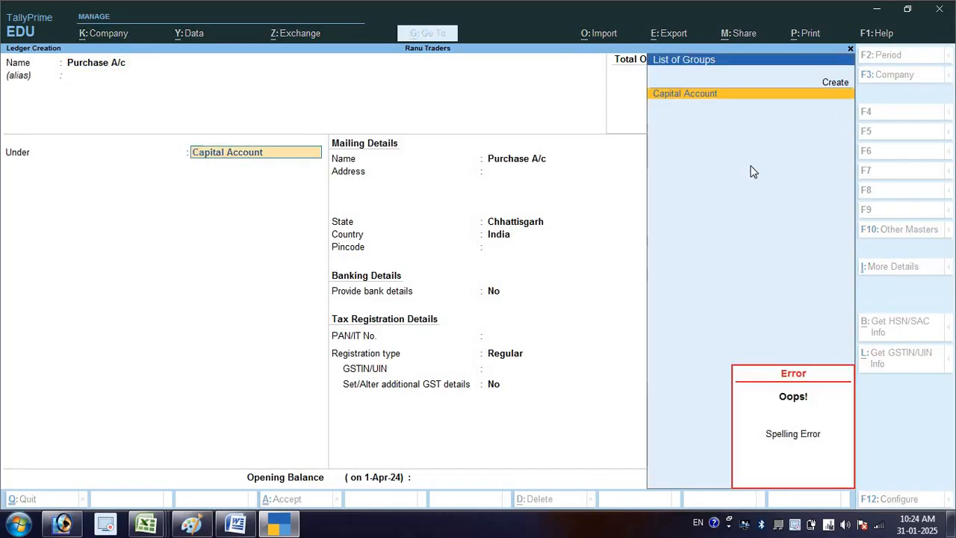
{"action": "type", "text": "u"}
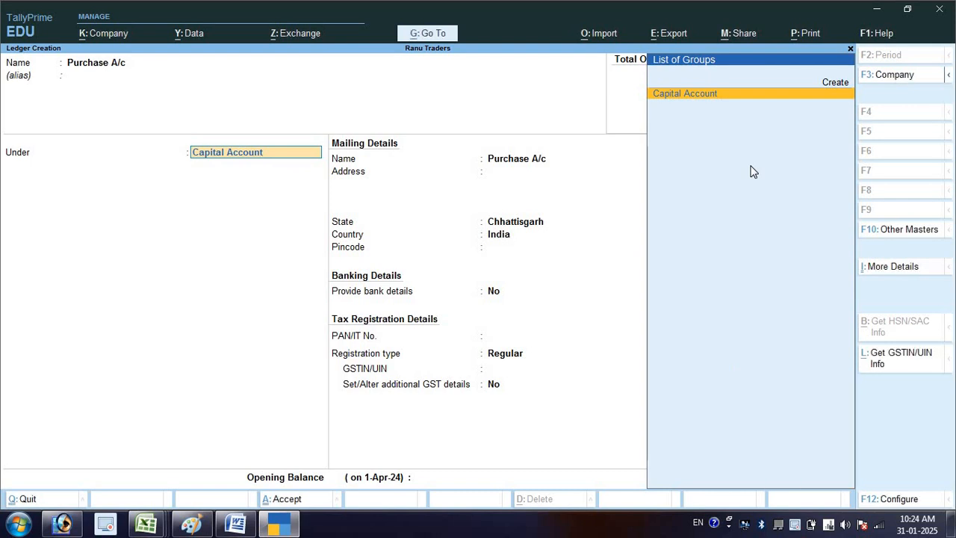
{"action": "key", "text": "BackSpace"}
{"action": "key", "text": "BackSpace"}
{"action": "key", "text": "BackSpace"}
{"action": "key", "text": "BackSpace"}
{"action": "key", "text": "BackSpace"}
{"action": "key", "text": "BackSpace"}
{"action": "key", "text": "BackSpace"}
{"action": "key", "text": "BackSpace"}
{"action": "key", "text": "BackSpace"}
{"action": "key", "text": "BackSpace"}
{"action": "key", "text": "BackSpace"}
{"action": "key", "text": "BackSpace"}
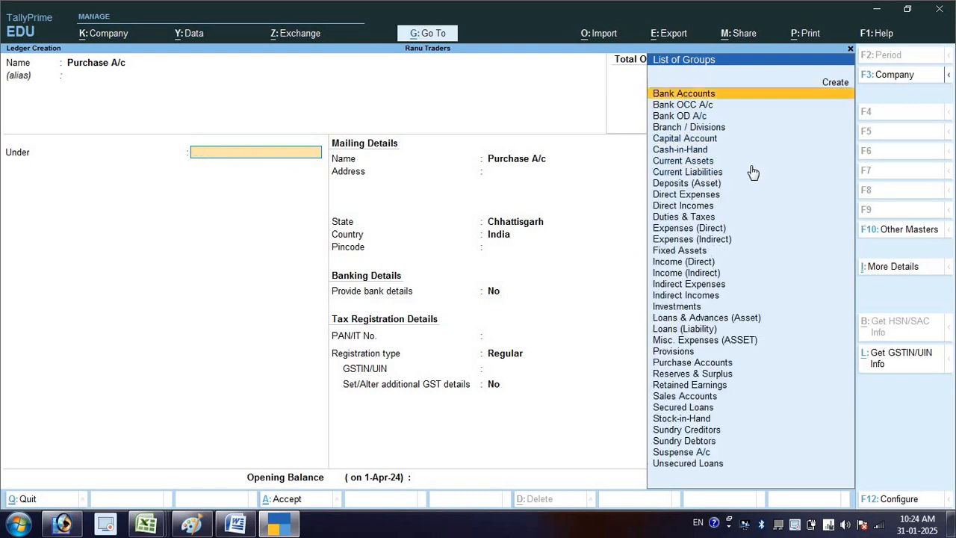
{"action": "type", "text": "Pur"}
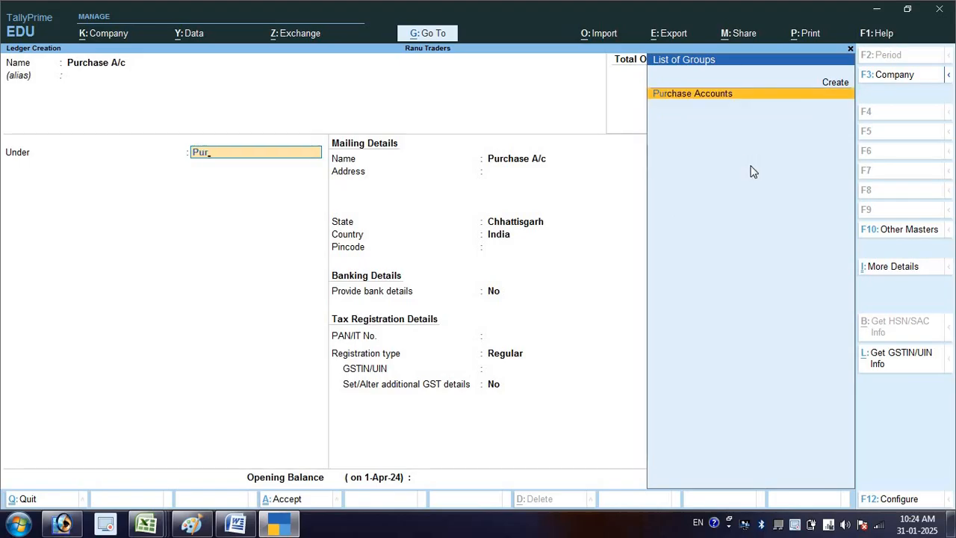
{"action": "key", "text": "Return"}
{"action": "key", "text": "ctrl+a"}
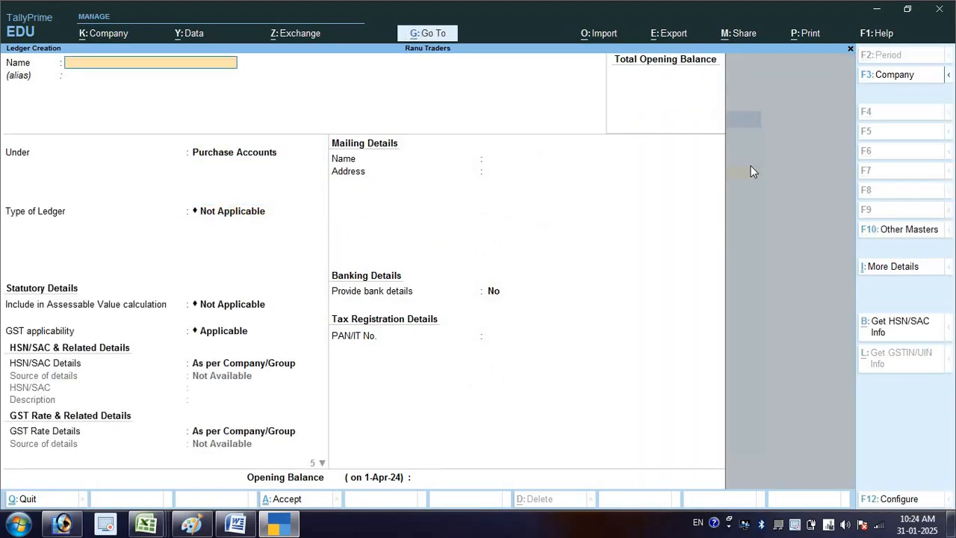
- Create a ledger named "Sales A/c" under the Sales Accounts group and save it
{"action": "type", "text": "Sales a/c"}
{"action": "key", "text": "Return"}
{"action": "key", "text": "Return"}
{"action": "type", "text": "Sal"}
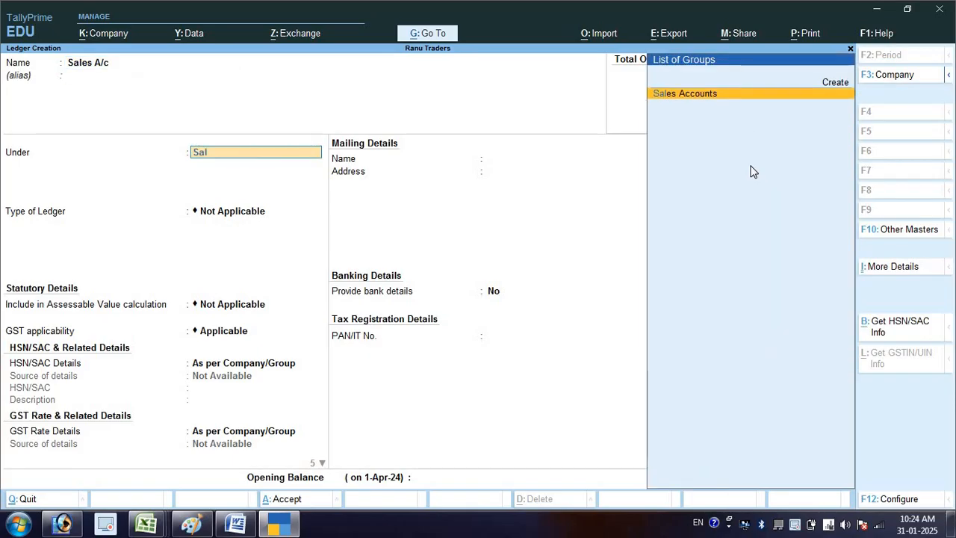
{"action": "key", "text": "Return"}
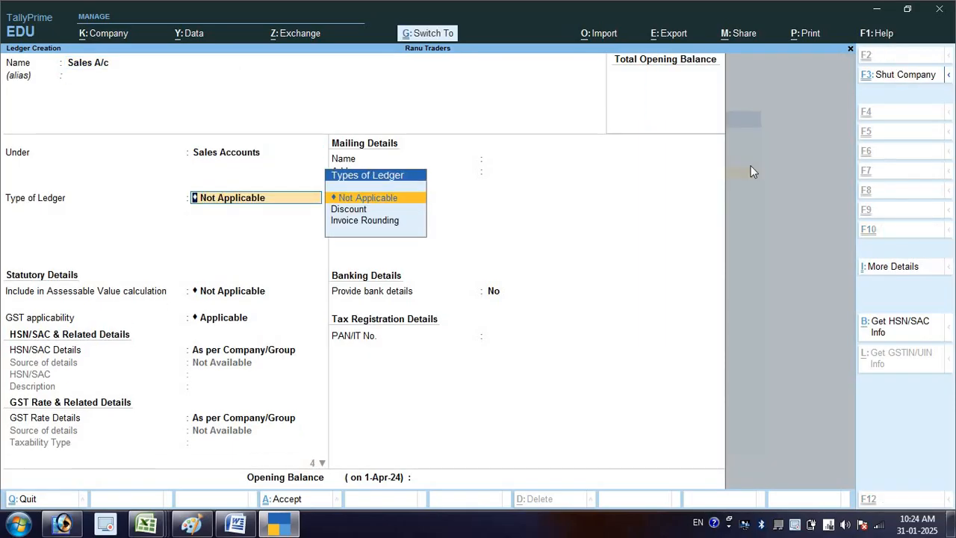
{"action": "key", "text": "ctrl+a"}
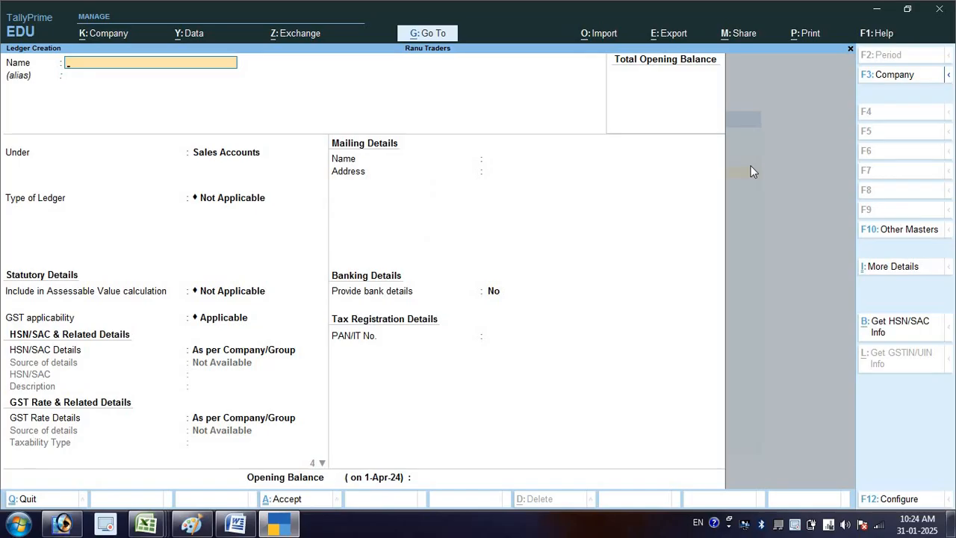
- Name the next ledger "Electricity Bill Exp A/c" and leave its alias empty
{"action": "type", "text": "icity Bill exp a/c"}
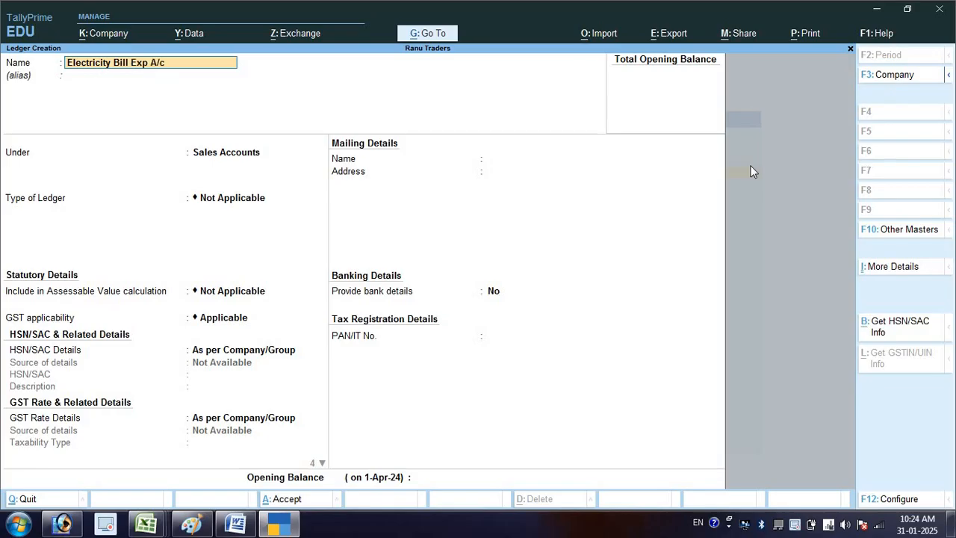
{"action": "key", "text": "Return"}
{"action": "key", "text": "Return"}
- Place the Electricity Bill Exp A/c ledger under the Indirect Expenses group and save it
{"action": "type", "text": "In"}
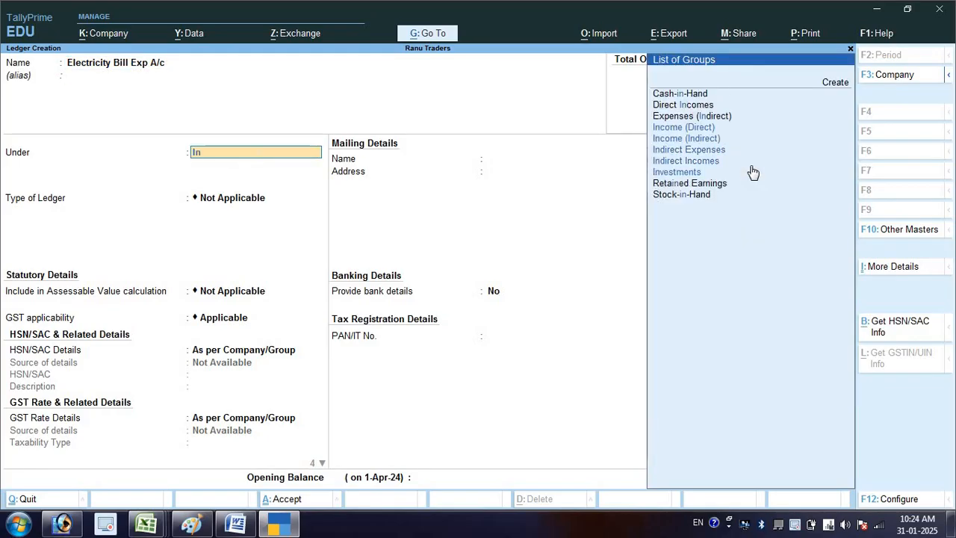
{"action": "key", "text": "Up"}
{"action": "key", "text": "Up"}
{"action": "key", "text": "Up"}
{"action": "key", "text": "Up"}
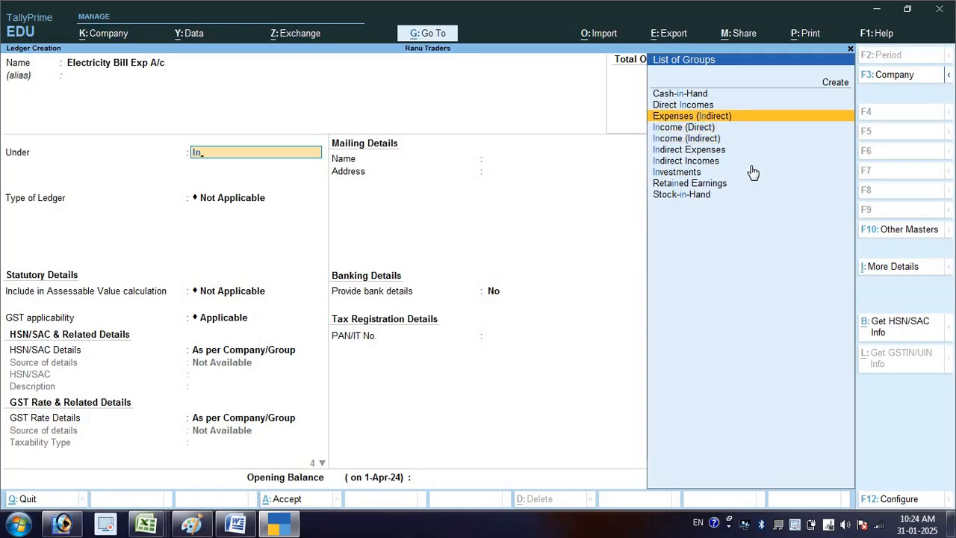
{"action": "key", "text": "Down"}
{"action": "key", "text": "Down"}
{"action": "key", "text": "Down"}
{"action": "key", "text": "Down"}
{"action": "key", "text": "Down"}
{"action": "key", "text": "Up"}
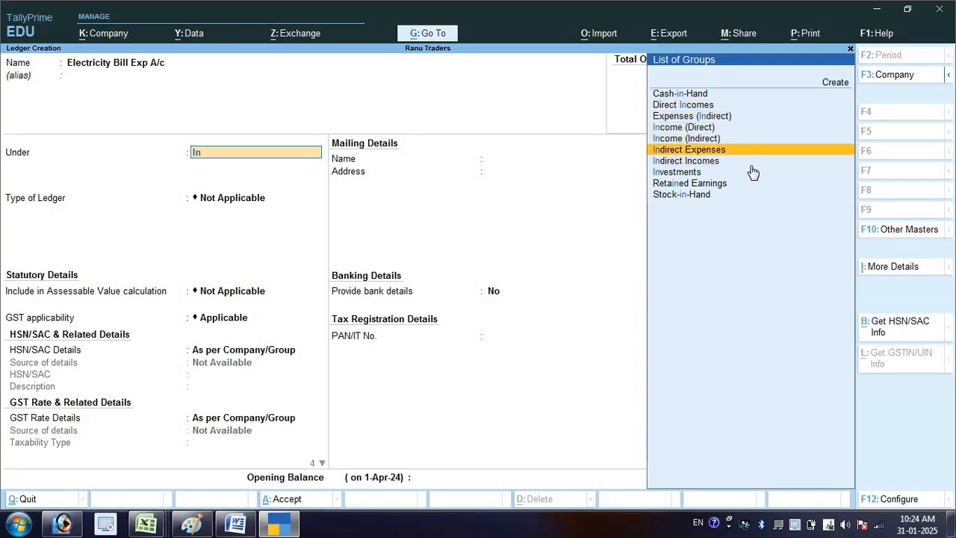
{"action": "key", "text": "Return"}
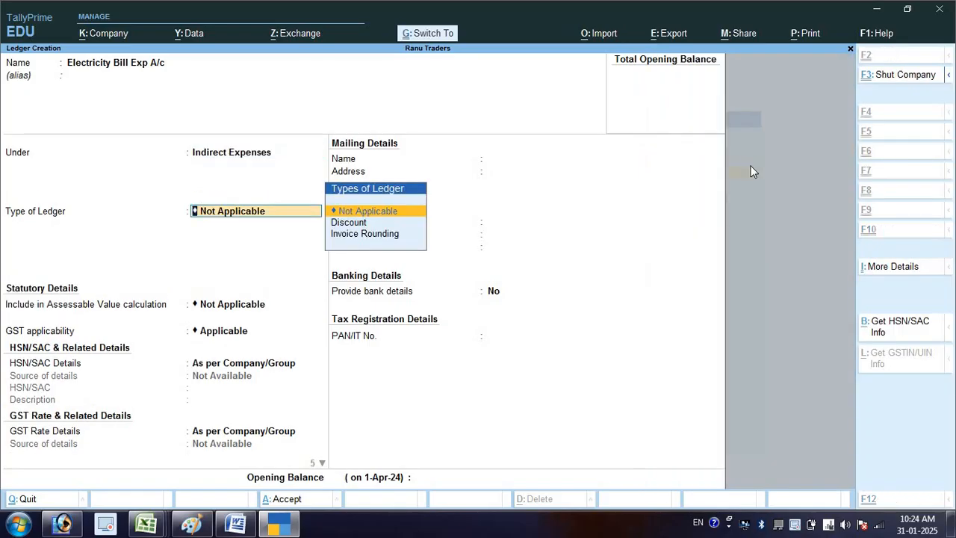
{"action": "key", "text": "ctrl+a"}
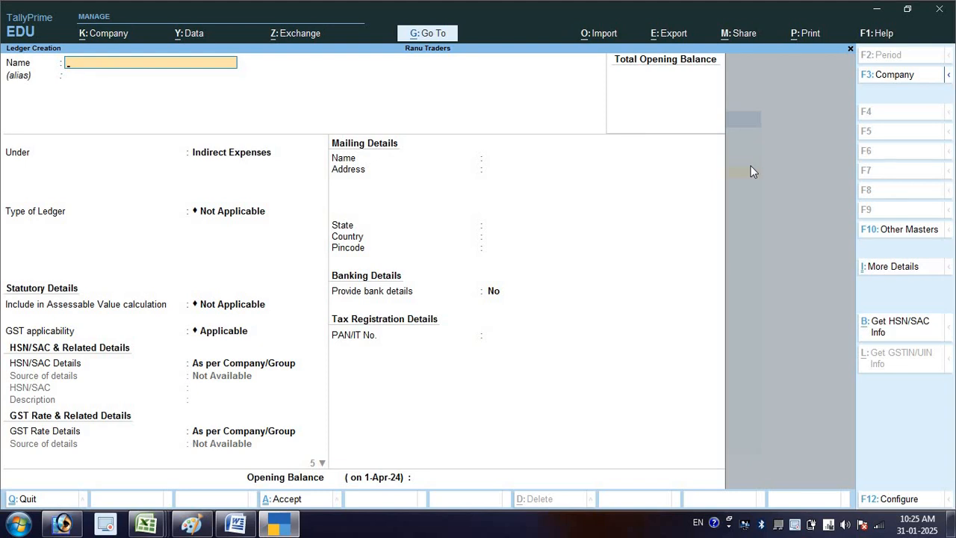
- Name the next ledger "Bank A/c" and place it under the Bank Accounts group
{"action": "type", "text": "Bank a/c"}
{"action": "key", "text": "Return"}
{"action": "type", "text": "Ban"}
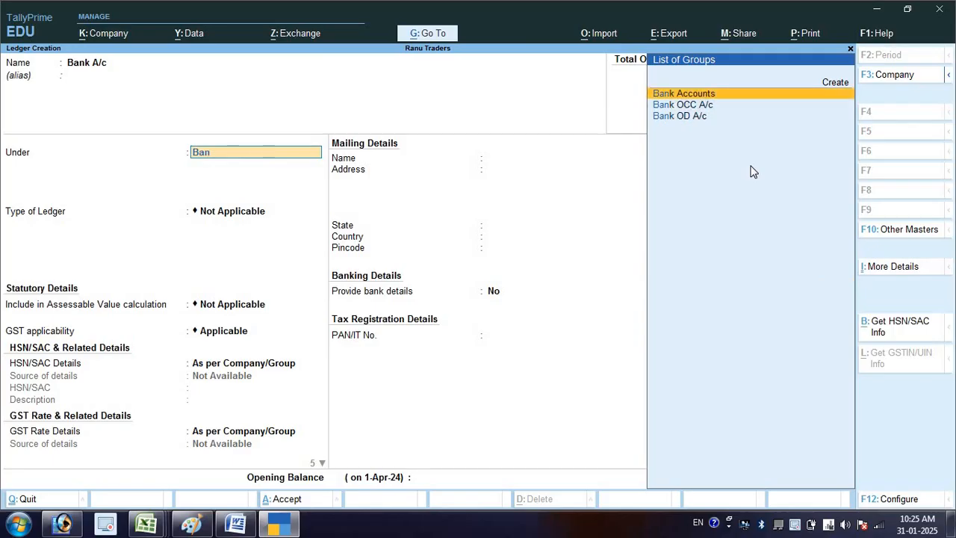
{"action": "key", "text": "Return"}
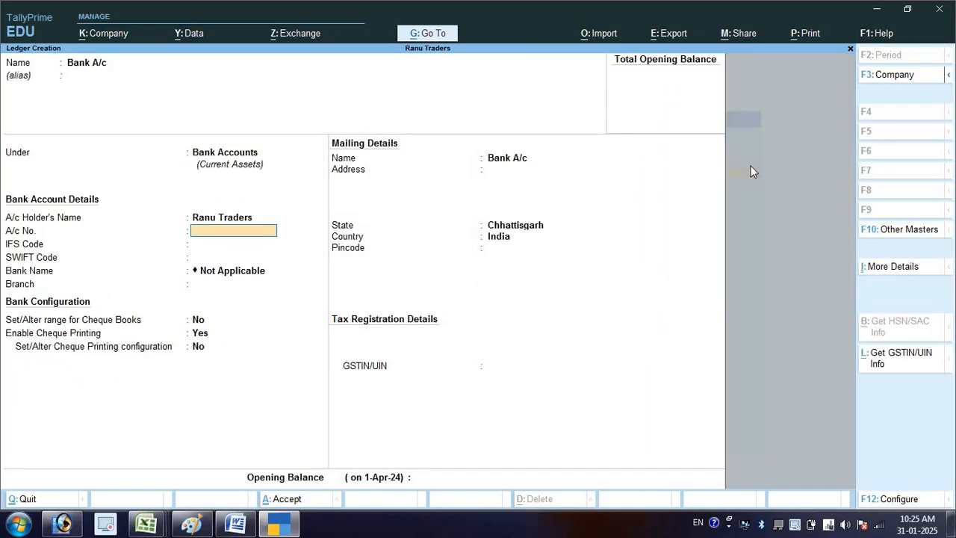
- Enter the bank account number for Bank A/c, leave the remaining bank details at their defaults, and save the ledger
{"action": "key", "text": "Return"}
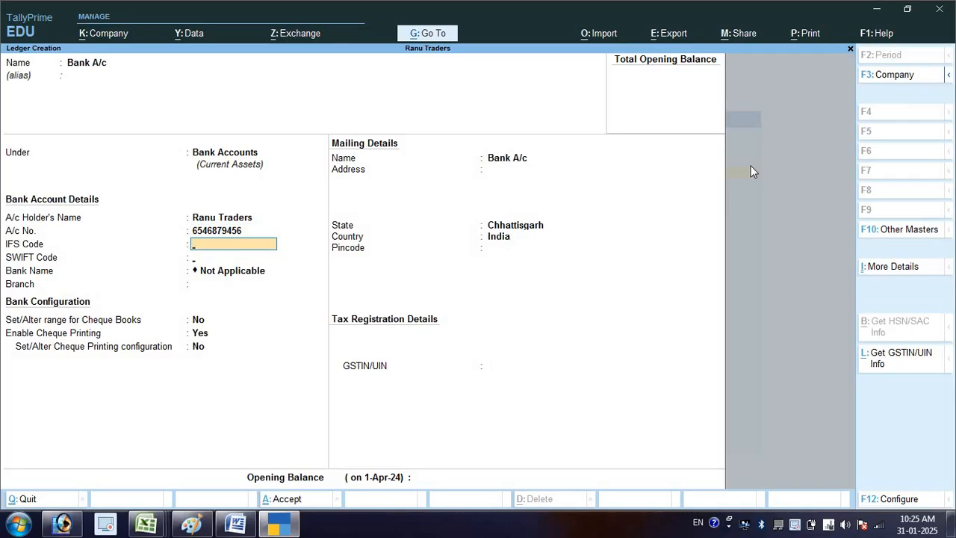
{"action": "key", "text": "Return"}
{"action": "key", "text": "Return"}
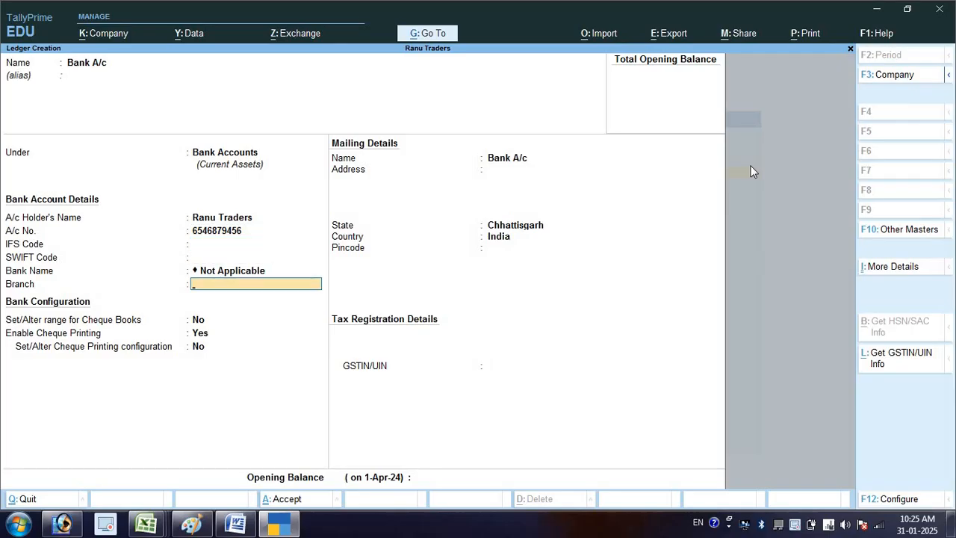
{"action": "key", "text": "ctrl"}
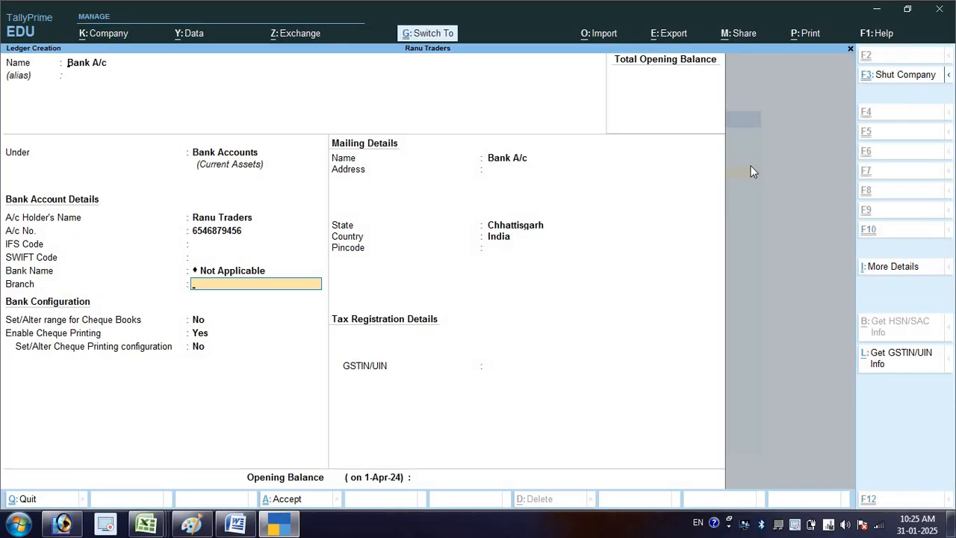
- Check the transaction list in Word, then return to TallyPrime and name the next ledger "Bank Interest A/c" without an alias
{"action": "key", "text": "alt+Tab"}
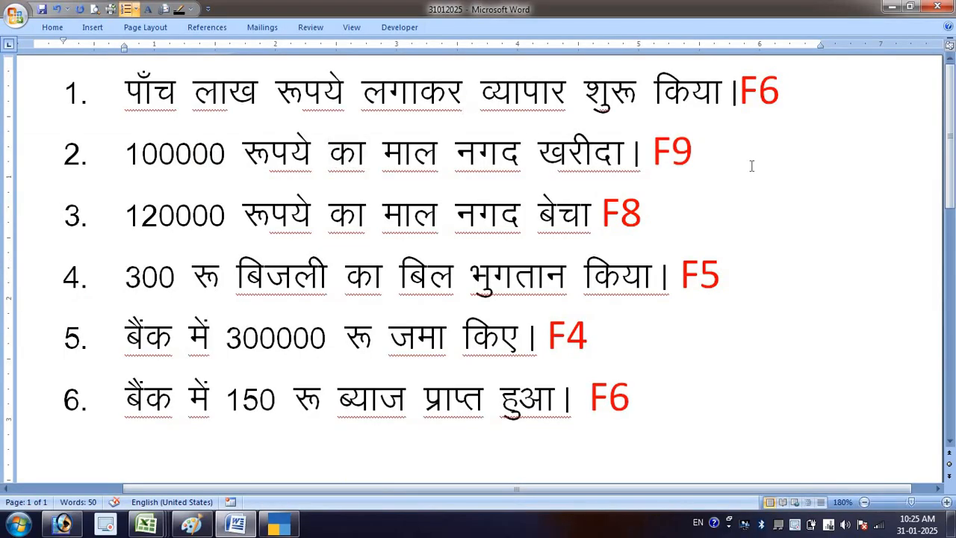
{"action": "key", "text": "alt+Tab"}
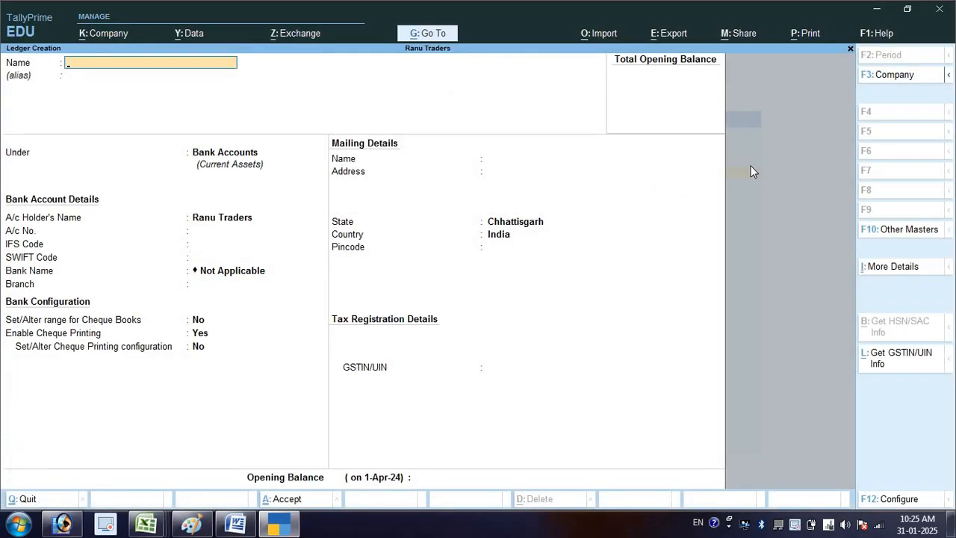
{"action": "type", "text": "Bank Interest A/c"}
{"action": "key", "text": "Return"}
{"action": "key", "text": "Return"}
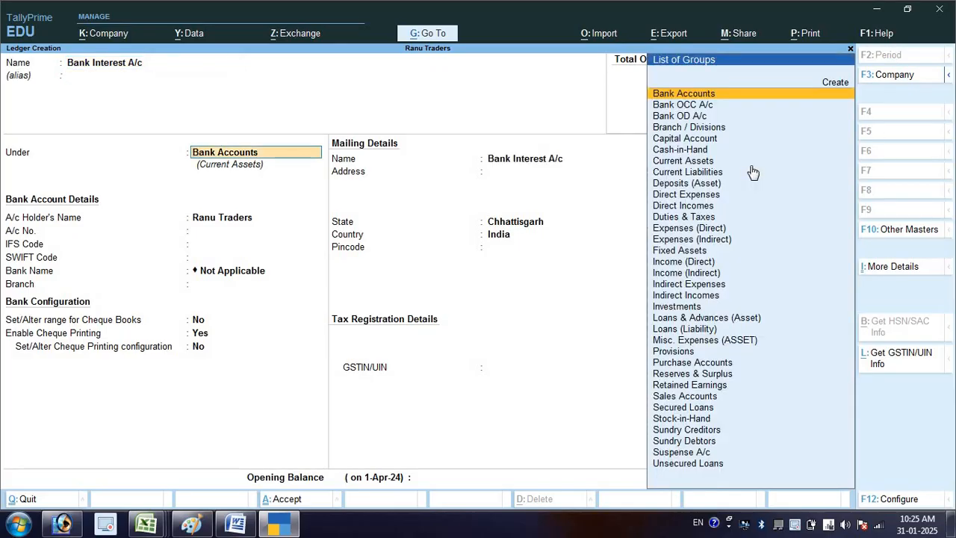
- Place the Bank Interest A/c ledger under the Indirect Incomes group, save it, and return to the Gateway of Tally
{"action": "type", "text": "In"}
{"action": "key", "text": "Down"}
{"action": "key", "text": "Down"}
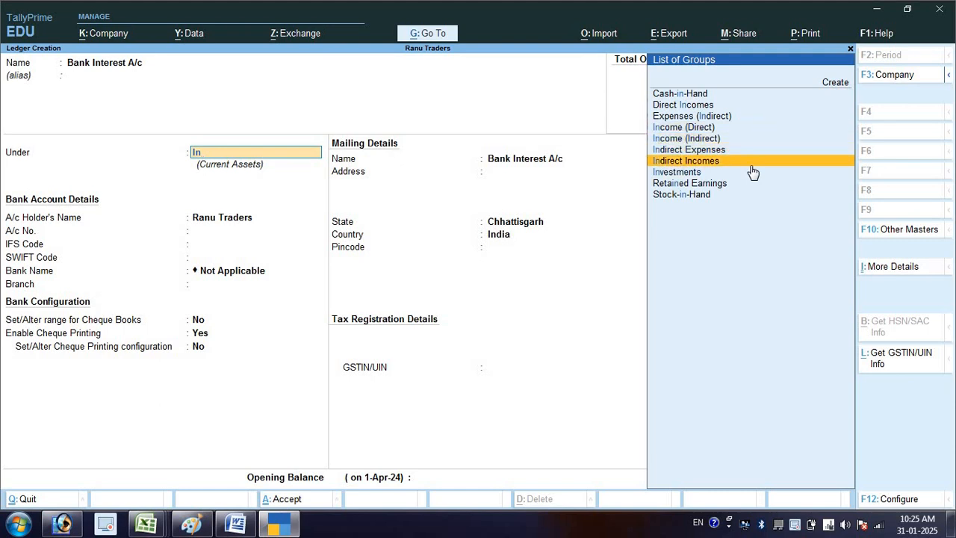
{"action": "key", "text": "Return"}
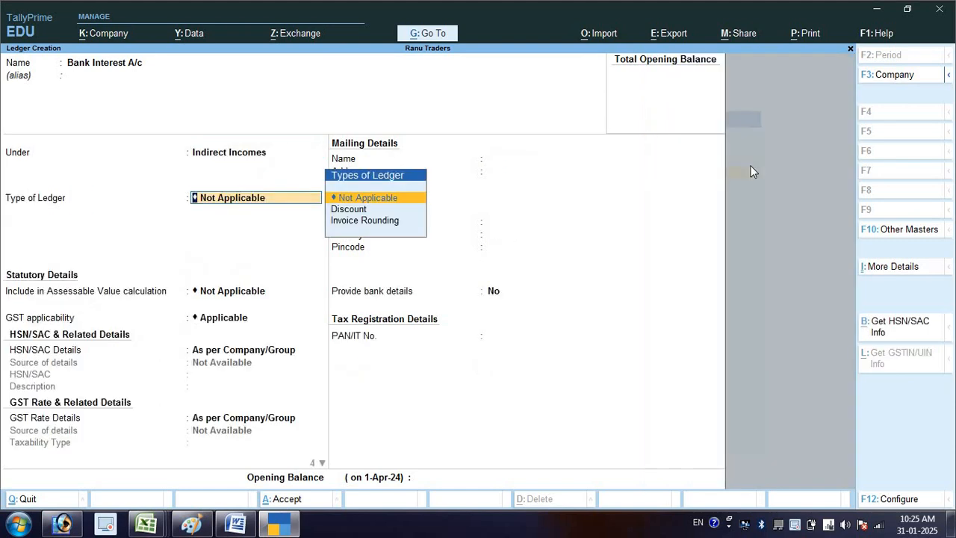
{"action": "key", "text": "ctrl"}
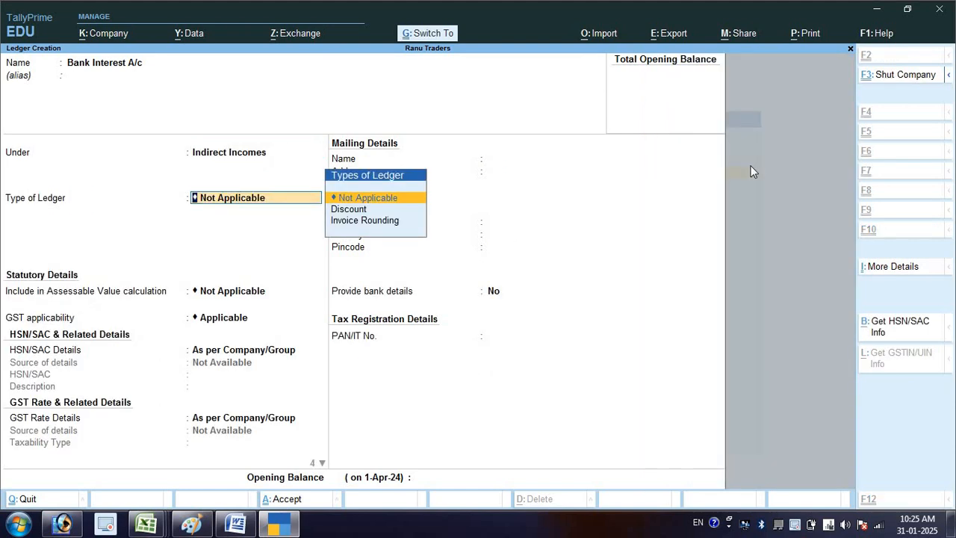
{"action": "key", "text": "ctrl+a"}
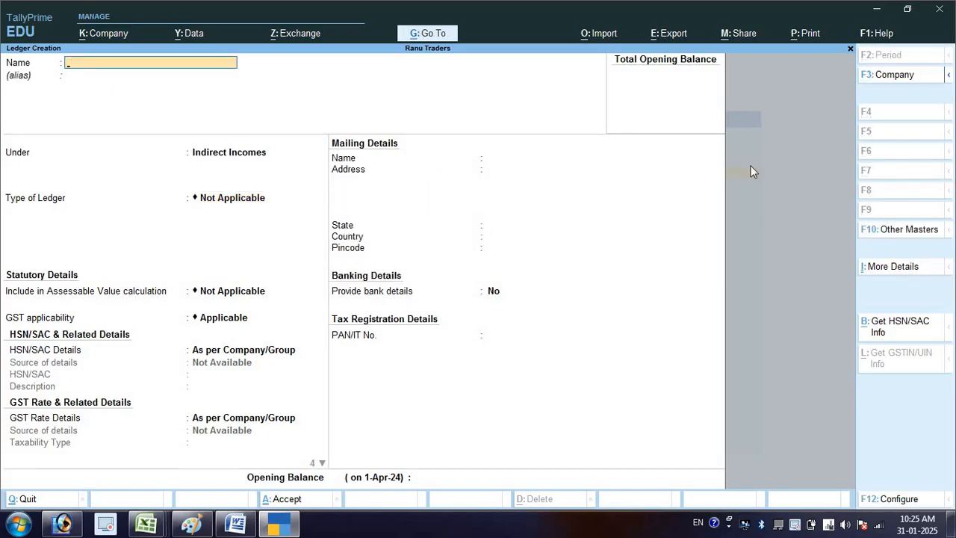
{"action": "key", "text": "Escape"}
{"action": "key", "text": "Return"}
{"action": "key", "text": "Escape"}
{"action": "key", "text": "Escape"}
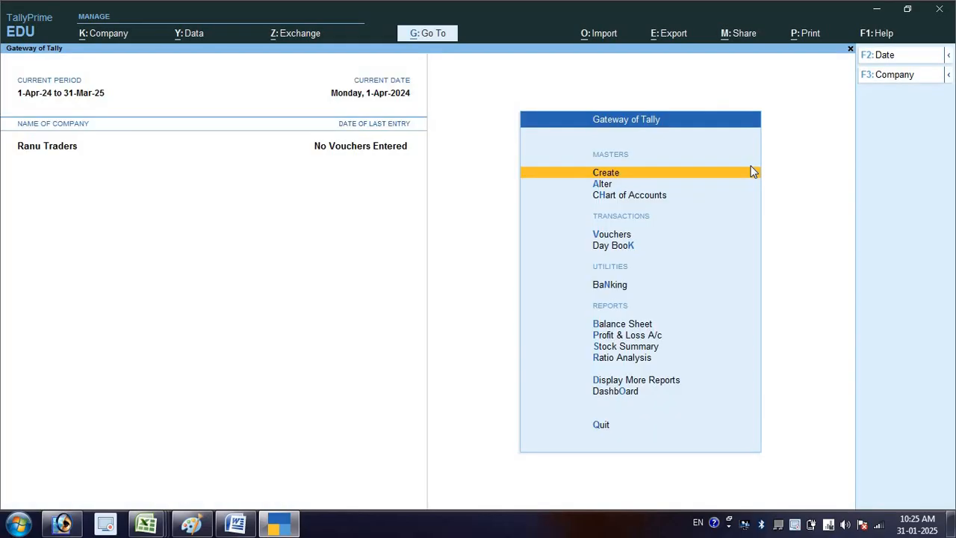
- Review the created ledgers and their groups in the Chart of Accounts using Ledger View, and return to the Gateway of Tally
{"action": "key", "text": "Down"}
{"action": "key", "text": "Down"}
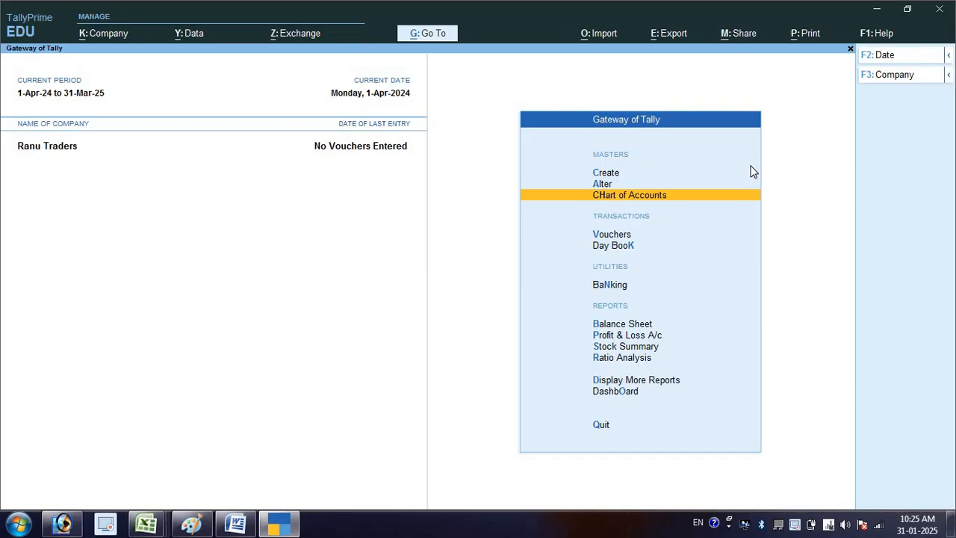
{"action": "key", "text": "Return"}
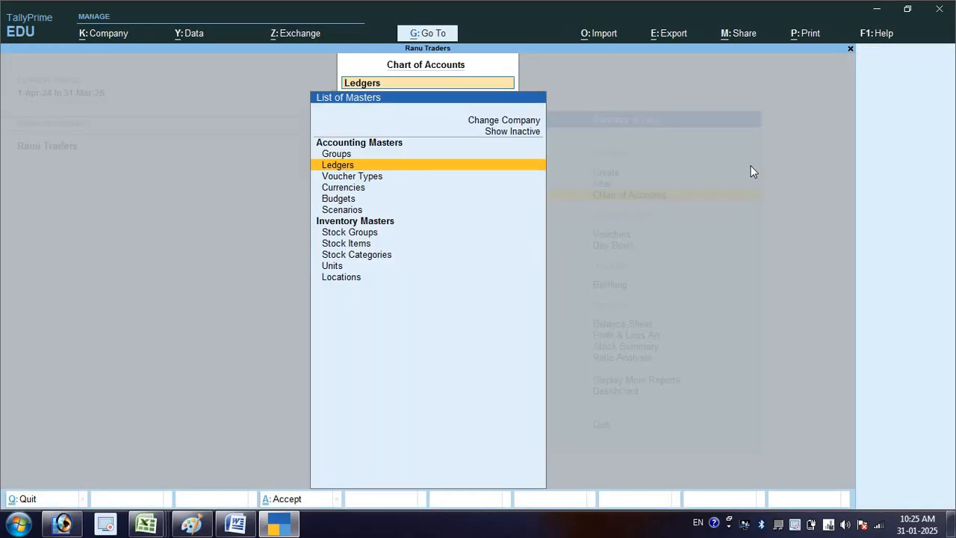
{"action": "key", "text": "Return"}
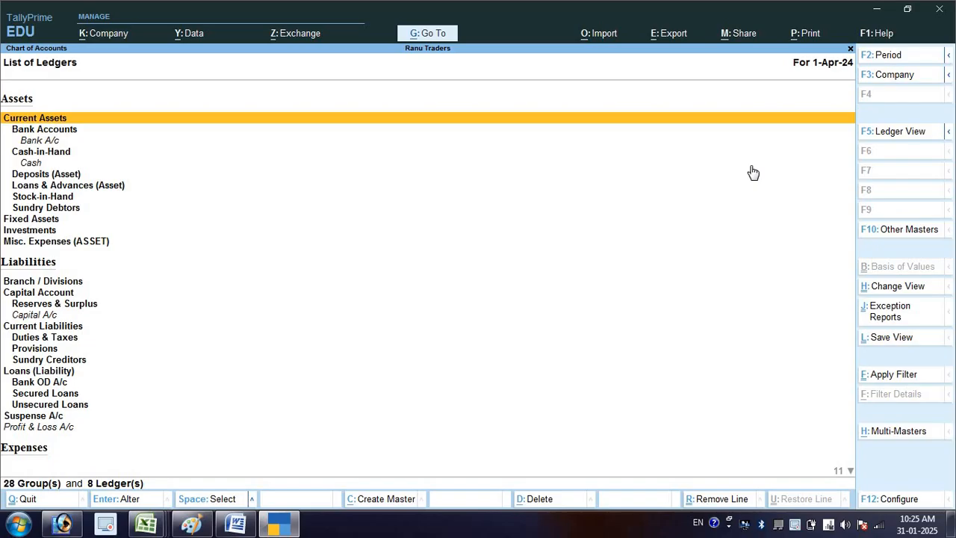
{"action": "key", "text": "F5"}
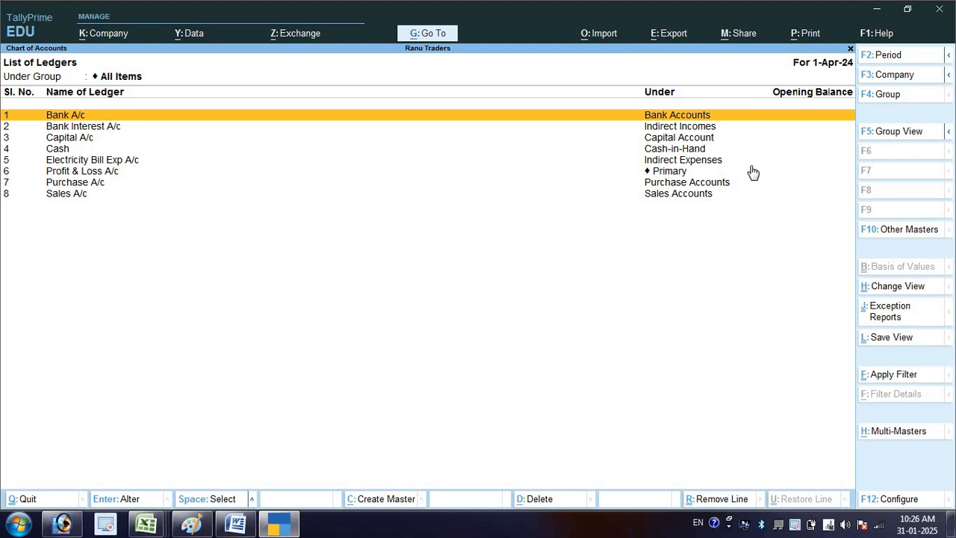
{"action": "key", "text": "Escape"}
{"action": "key", "text": "Escape"}
{"action": "key", "text": "Escape"}
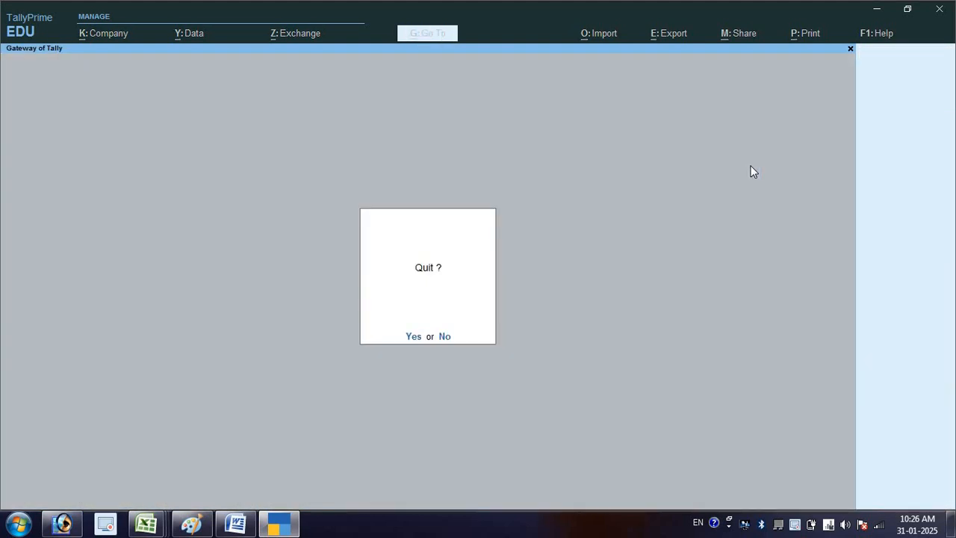
{"action": "key", "text": "Escape"}
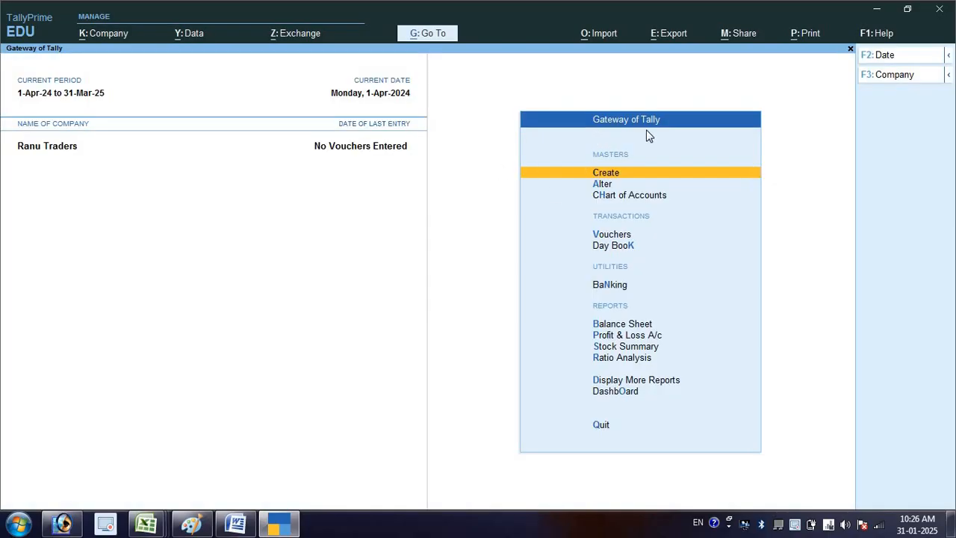
- Start a voucher entry, check the first transaction's voucher type in the Word list, and change the voucher to Receipt
{"action": "key", "text": "Down"}
{"action": "key", "text": "Down"}
{"action": "key", "text": "Down"}
{"action": "key", "text": "Return"}
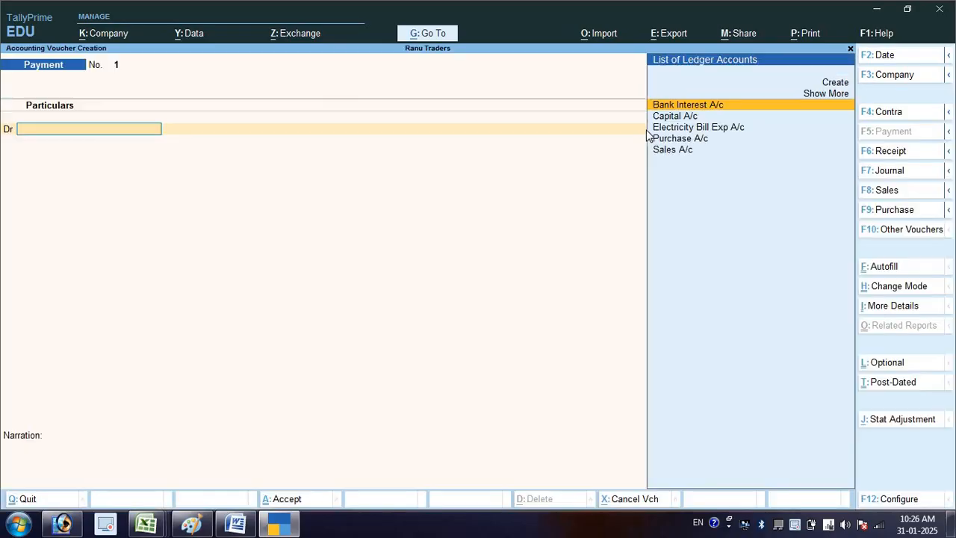
{"action": "key", "text": "alt+Tab"}
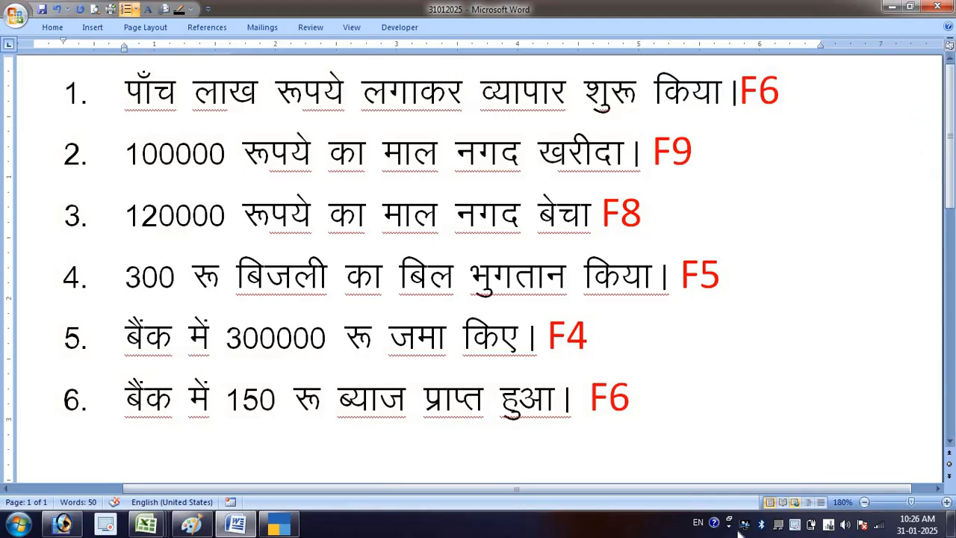
{"action": "key", "text": "alt+Tab"}
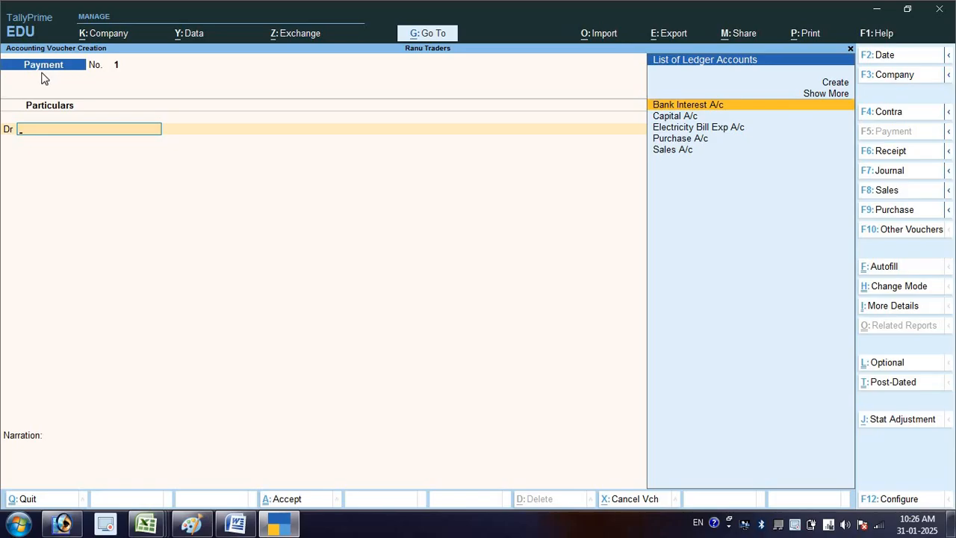
{"action": "key", "text": "F6"}
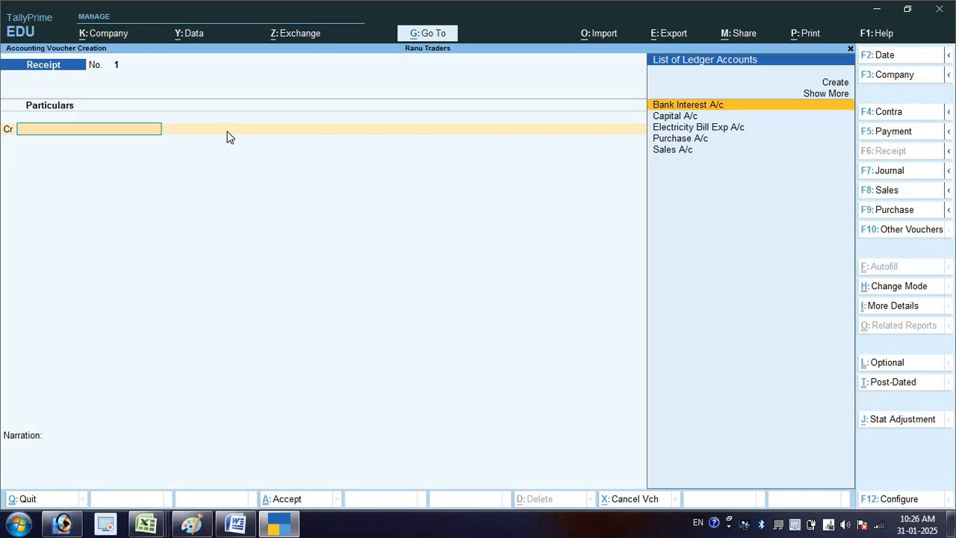
- Recheck the first transaction in Word and select Capital A/c as the credited ledger in the Receipt voucher
{"action": "key", "text": "alt+Tab"}
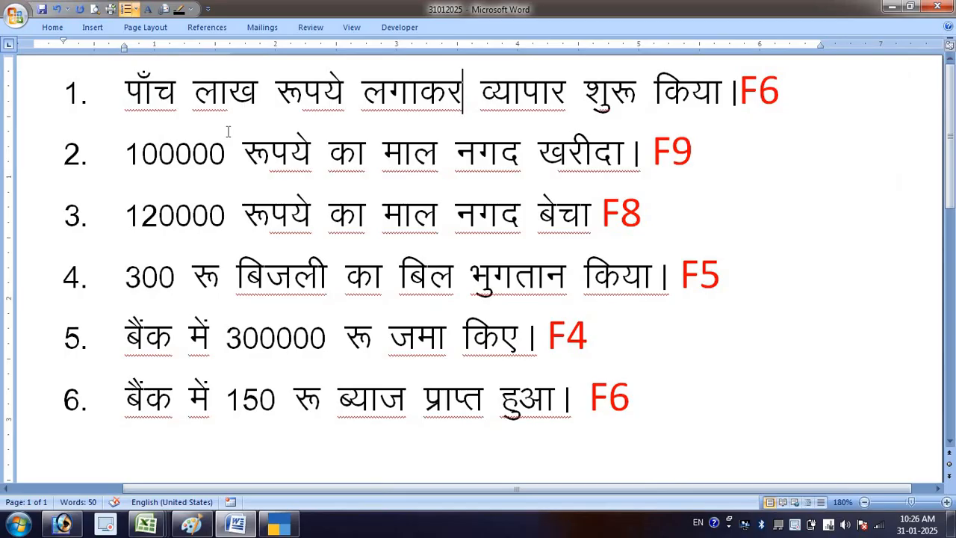
{"action": "key", "text": "alt+Tab"}
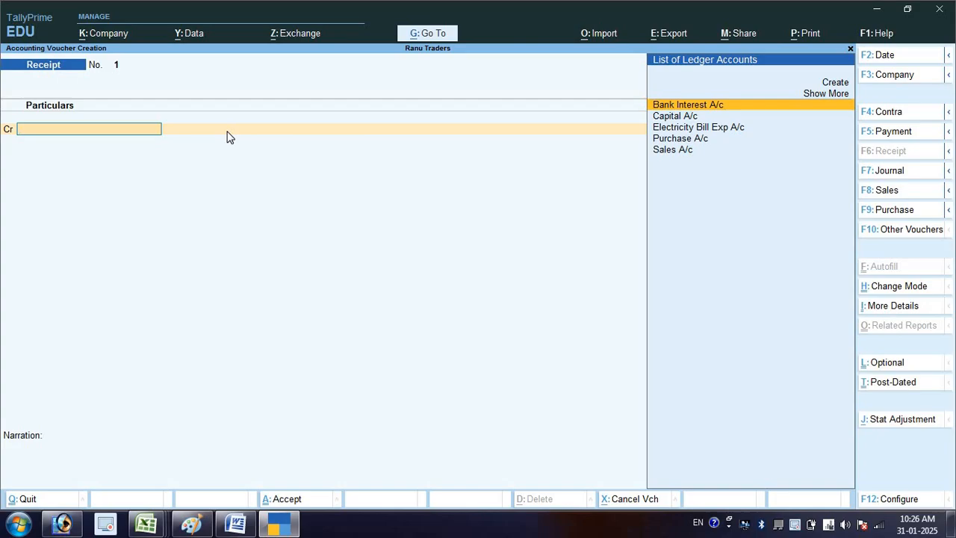
{"action": "key", "text": "Down"}
{"action": "key", "text": "Return"}
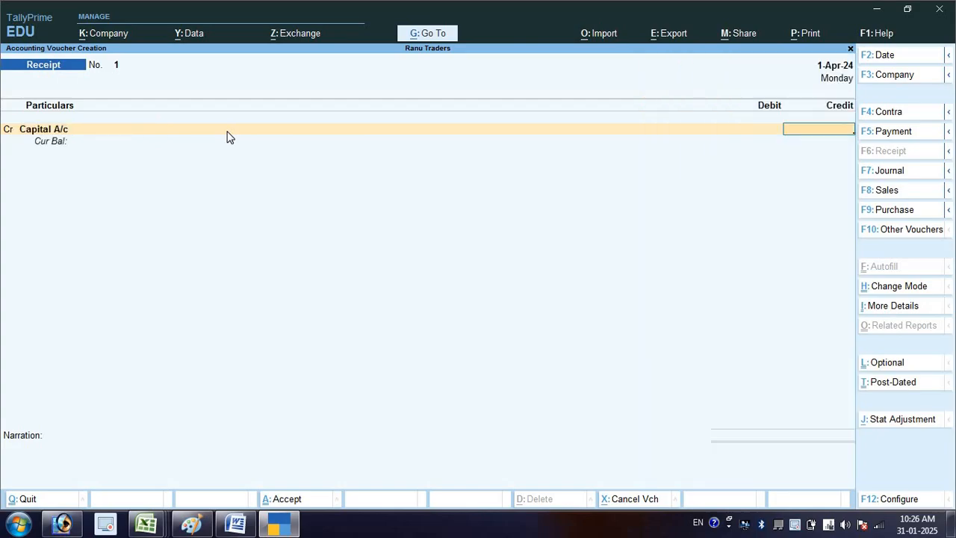
- Credit Capital A/c with 500000 and debit Cash with the same amount in the Receipt voucher
{"action": "type", "text": "500000"}
{"action": "key", "text": "Return"}
{"action": "type", "text": "Ca"}
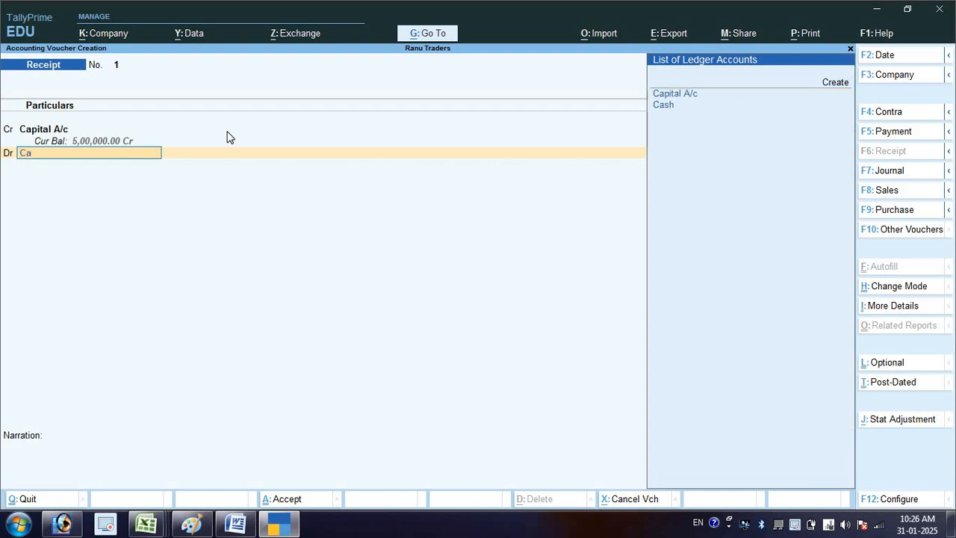
{"action": "key", "text": "Down"}
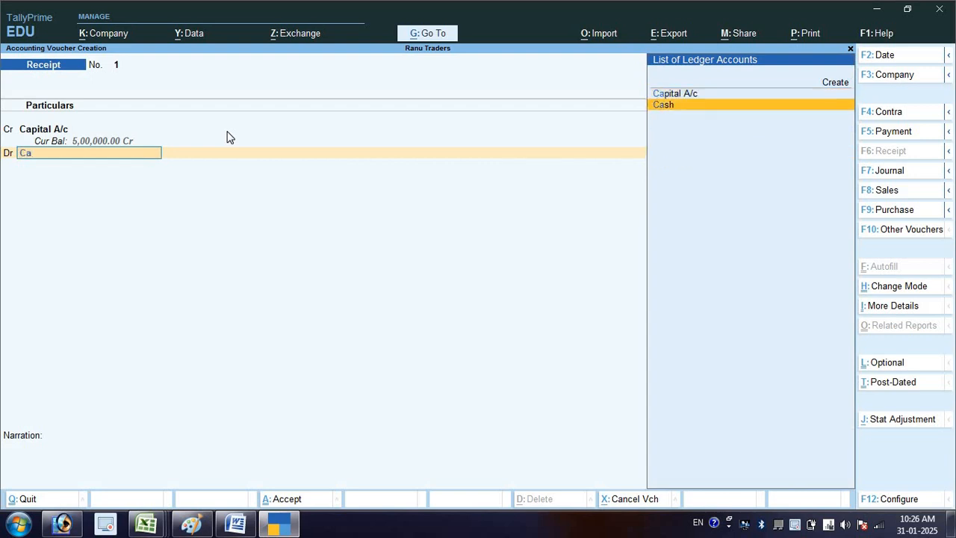
{"action": "key", "text": "Return"}
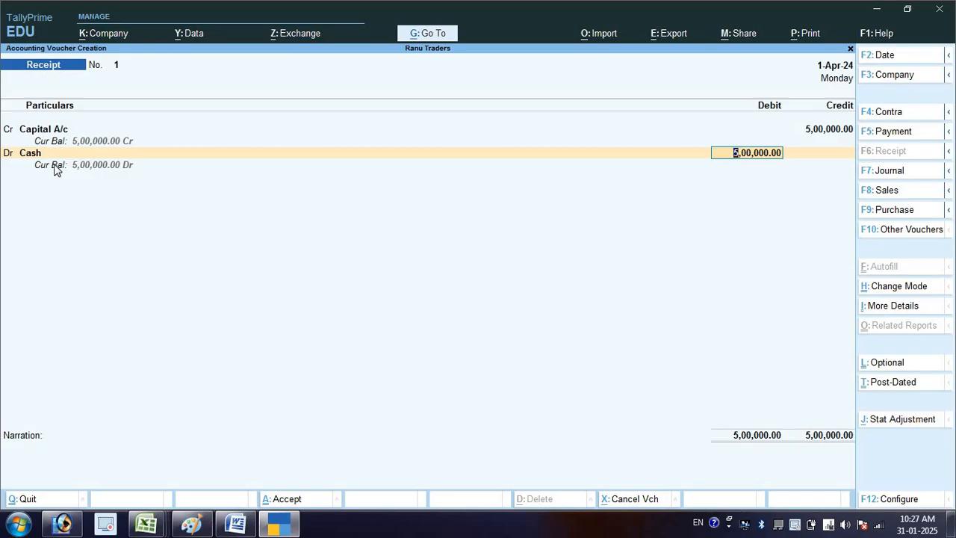
{"action": "key", "text": "Return"}
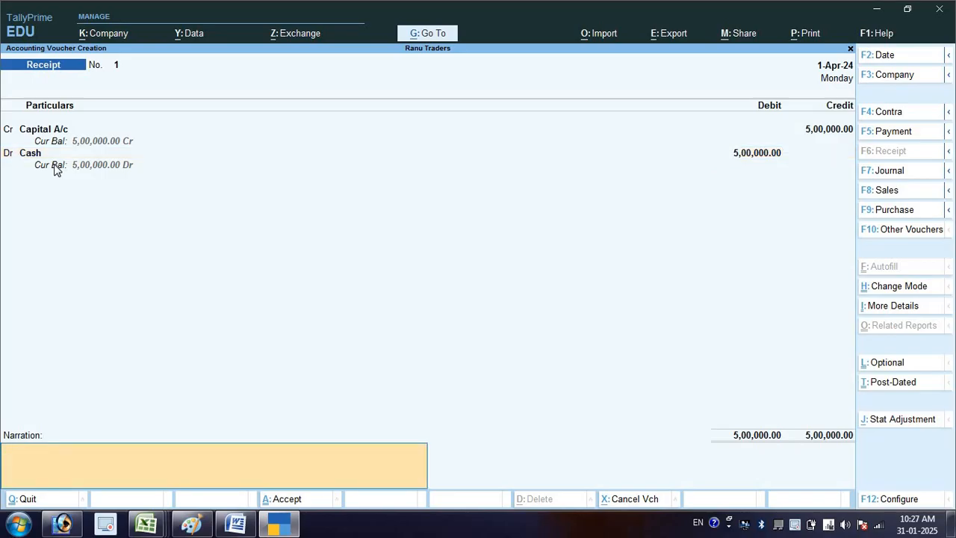
- Enter the narration "being business started" and save the Receipt voucher
{"action": "type", "text": "being business started"}
{"action": "key", "text": "Return"}
{"action": "key", "text": "Return"}
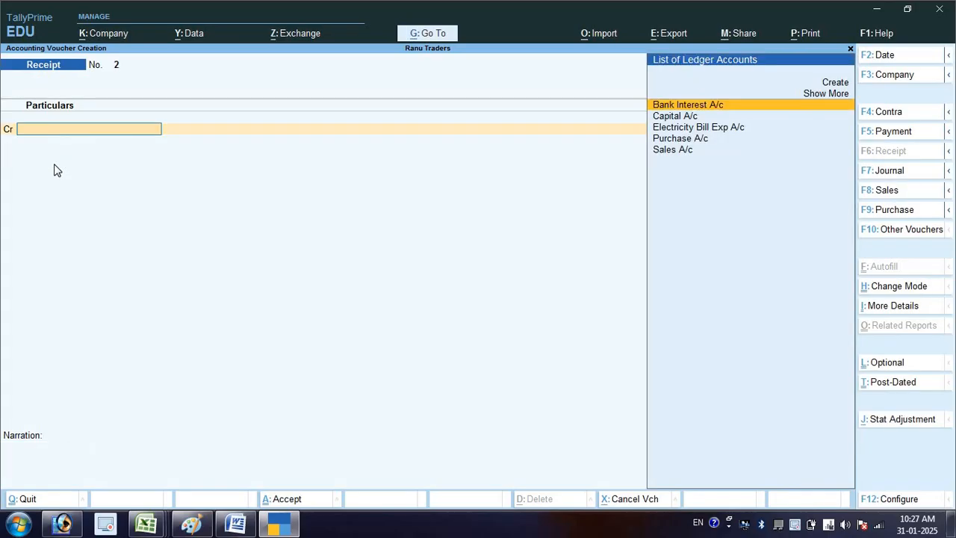
- Set the voucher date to 2-4-2024 and, after checking the second transaction in Word, change the voucher to Purchase
{"action": "key", "text": "F2"}
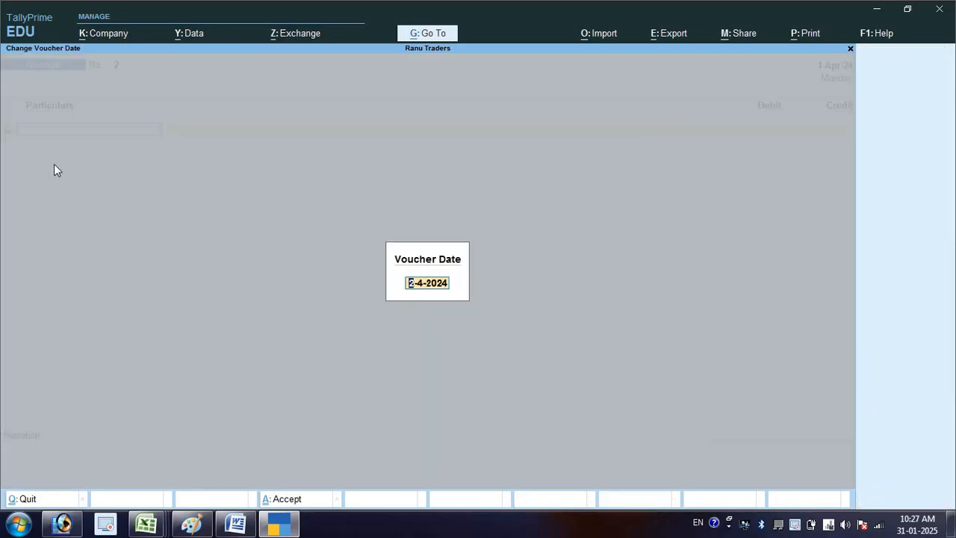
{"action": "key", "text": "Return"}
{"action": "key", "text": "alt+Tab"}
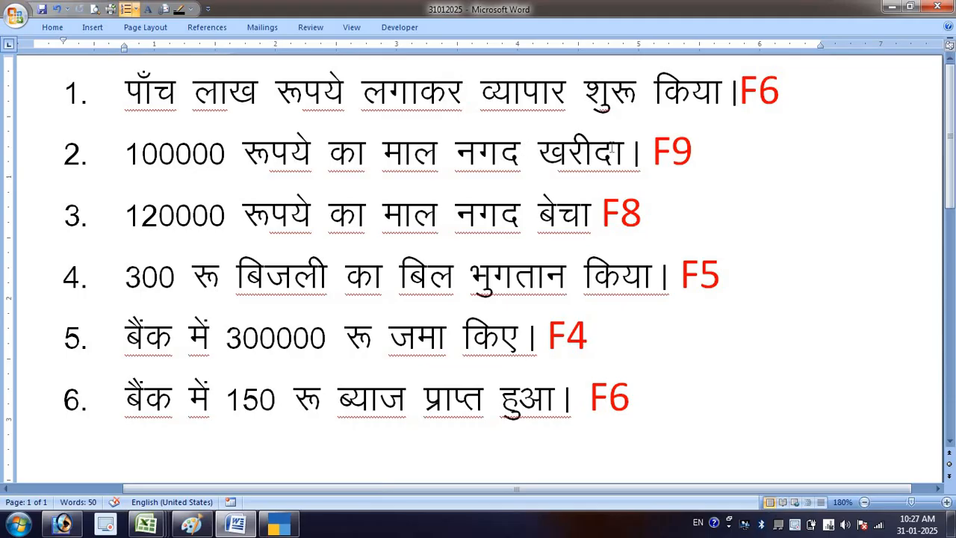
{"action": "key", "text": "alt+Tab"}
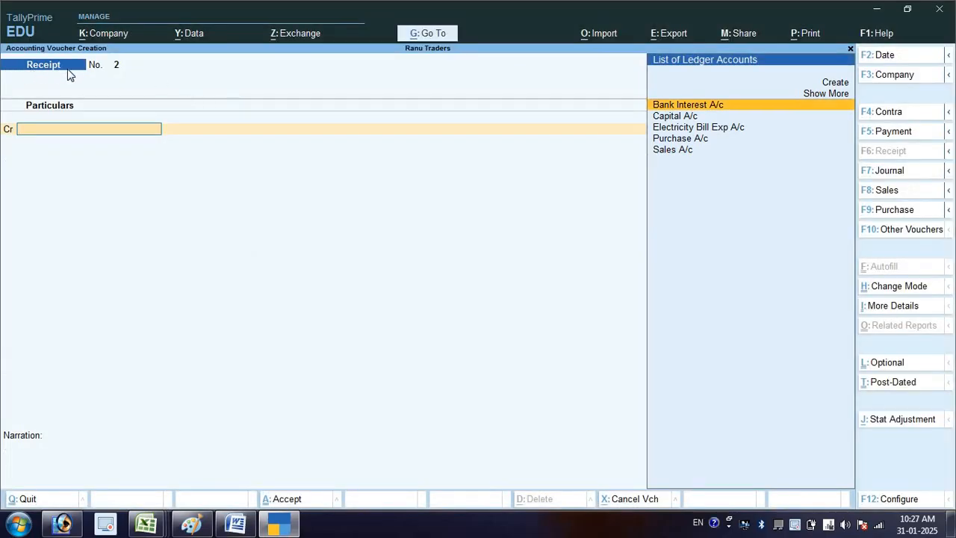
{"action": "key", "text": "F9"}
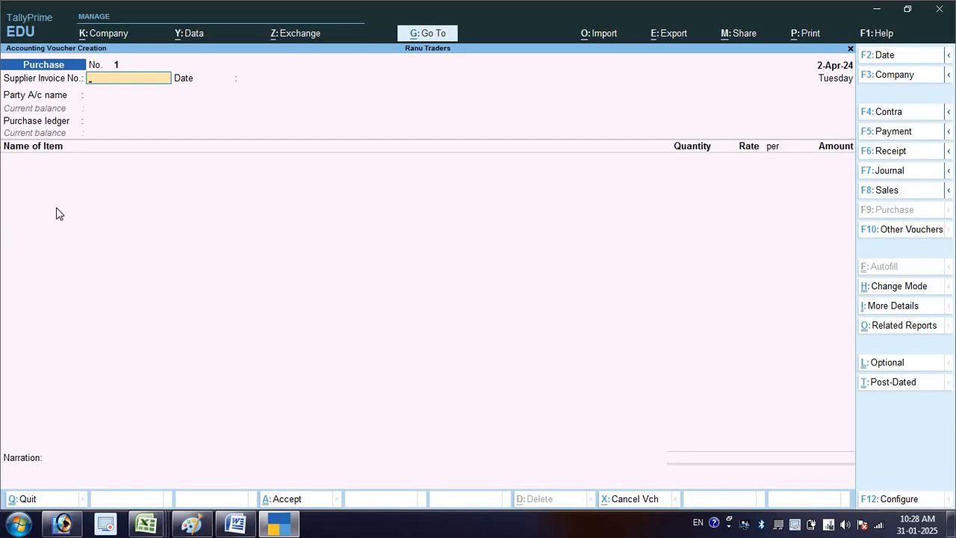
- Set the Purchase voucher's mode to As Voucher and check the Cr/Dr option in its configuration
{"action": "key", "text": "ctrl"}
{"action": "left_click", "coordinate": [931, 291]}
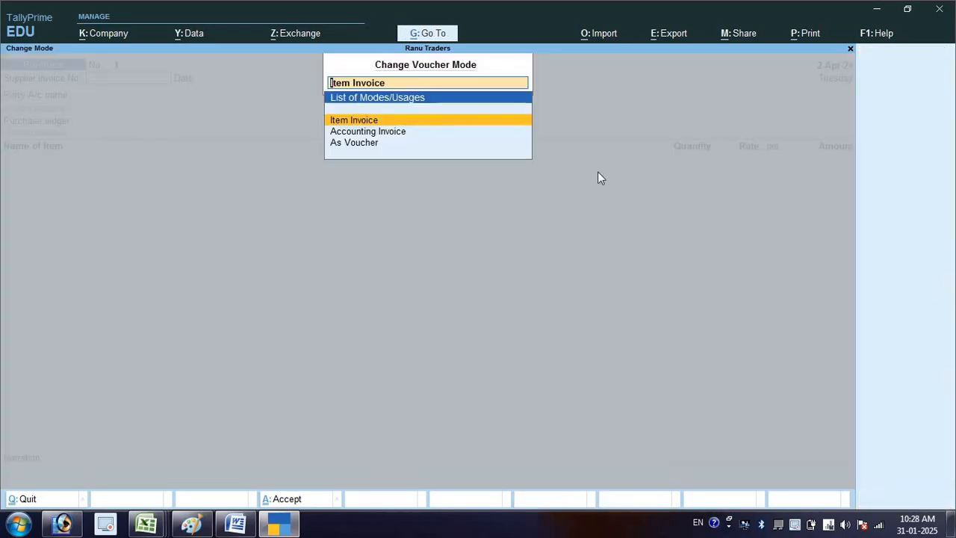
{"action": "key", "text": "Down"}
{"action": "key", "text": "Down"}
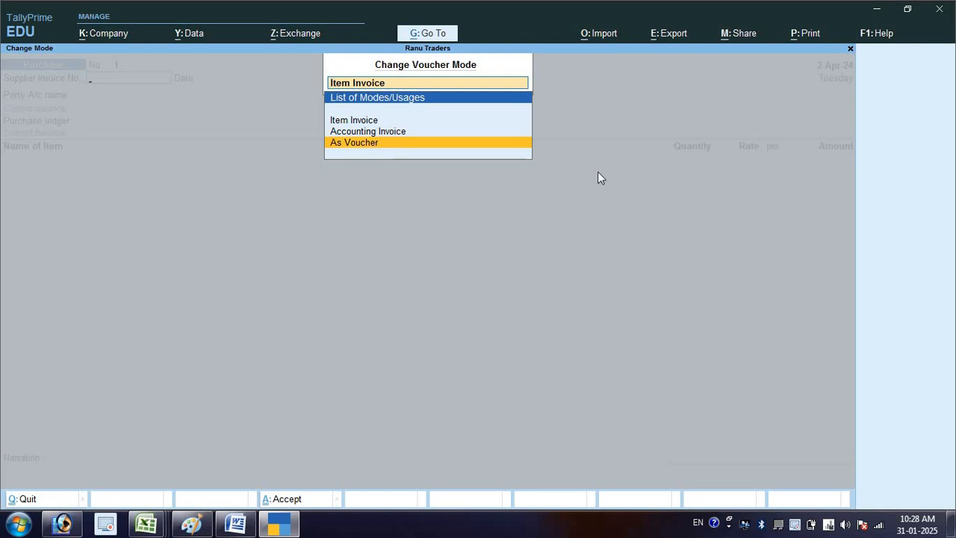
{"action": "key", "text": "Return"}
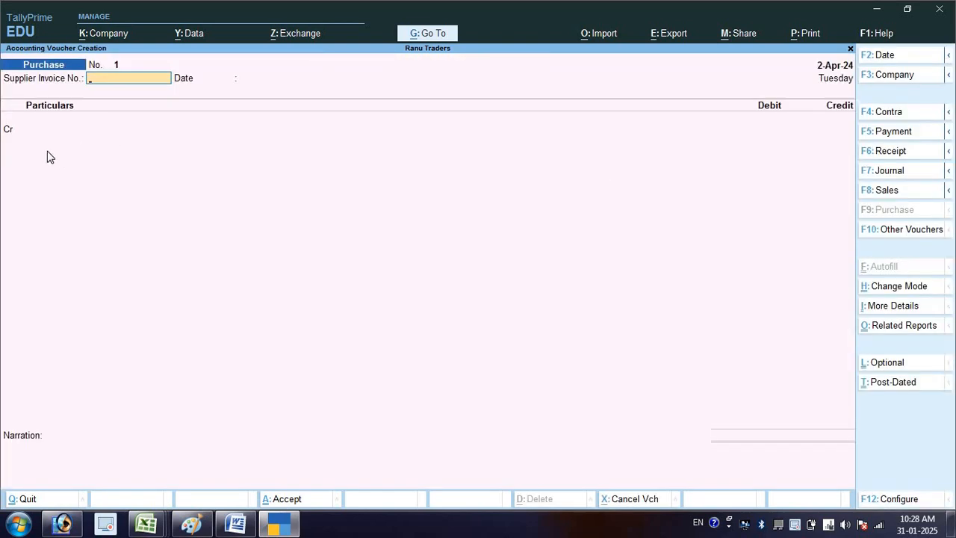
{"action": "key", "text": "F12"}
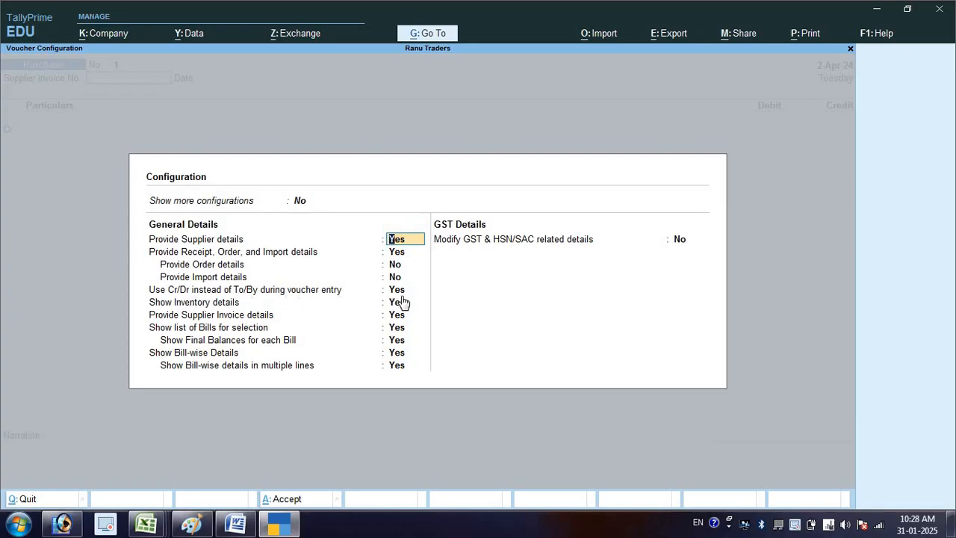
{"action": "key", "text": "ctrl+a"}
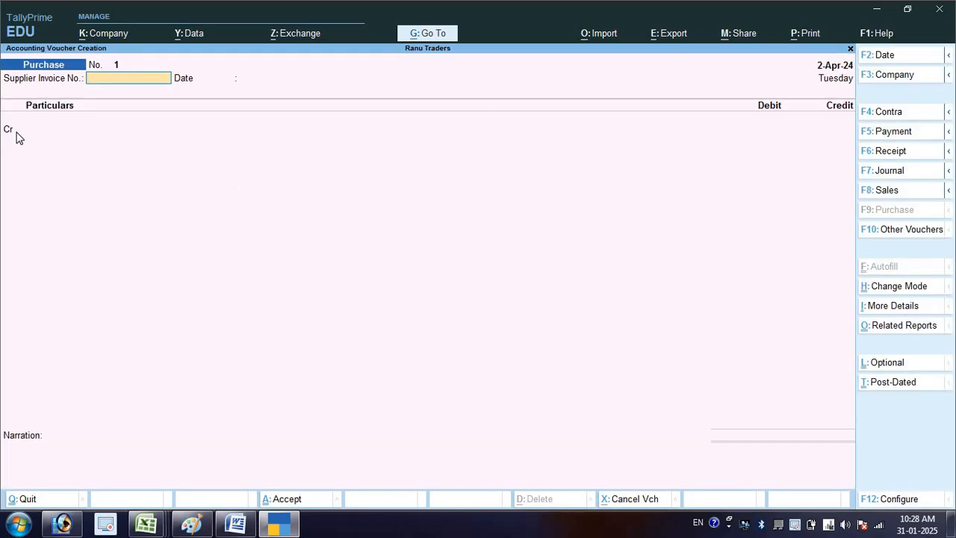
- Credit Cash with 100000 and debit Purchase A/c with the same amount, leaving the supplier invoice, receipt and item details blank
{"action": "key", "text": "Return"}
{"action": "key", "text": "Return"}
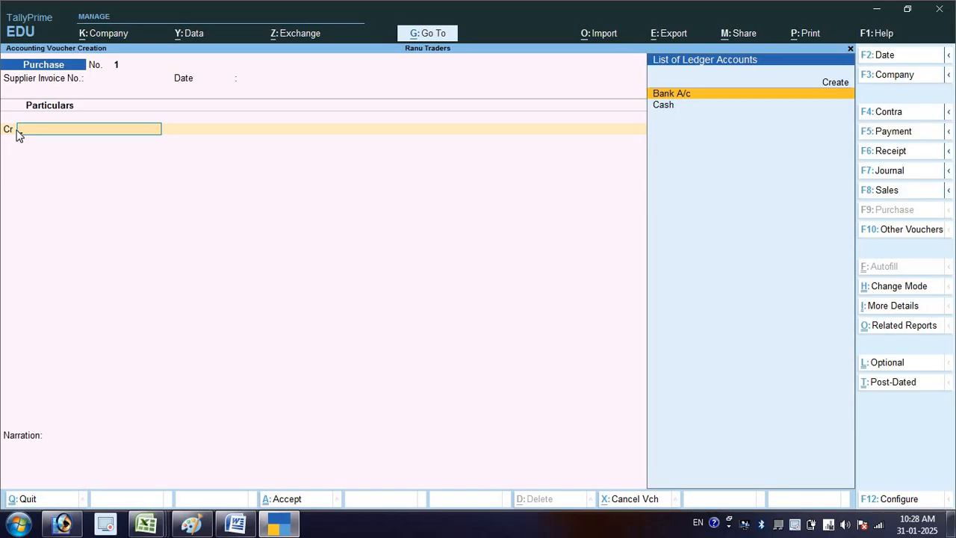
{"action": "key", "text": "Down"}
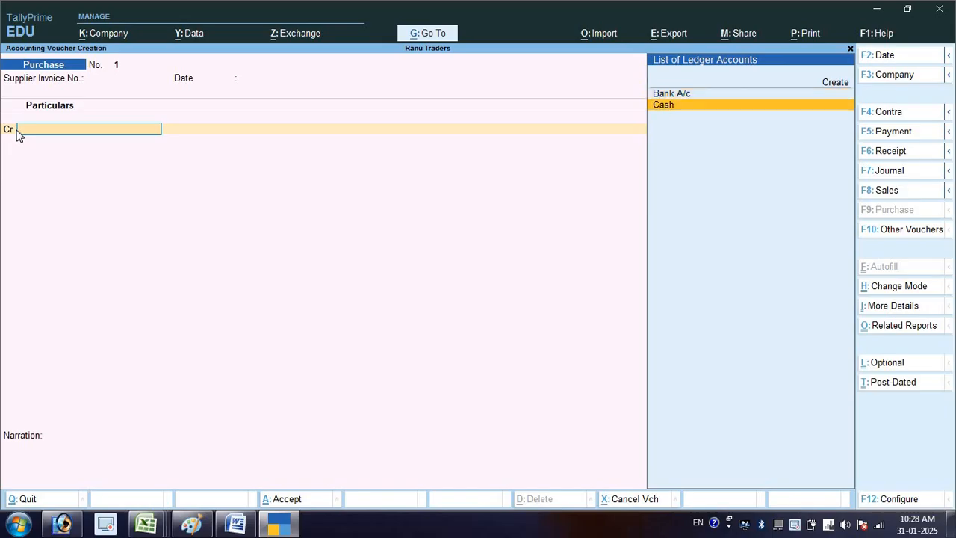
{"action": "key", "text": "Return"}
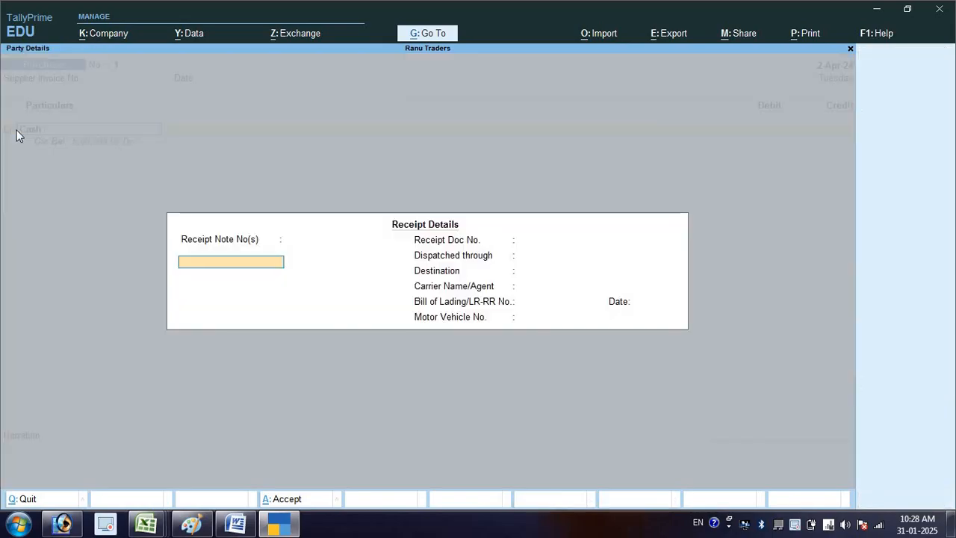
{"action": "key", "text": "ctrl+a"}
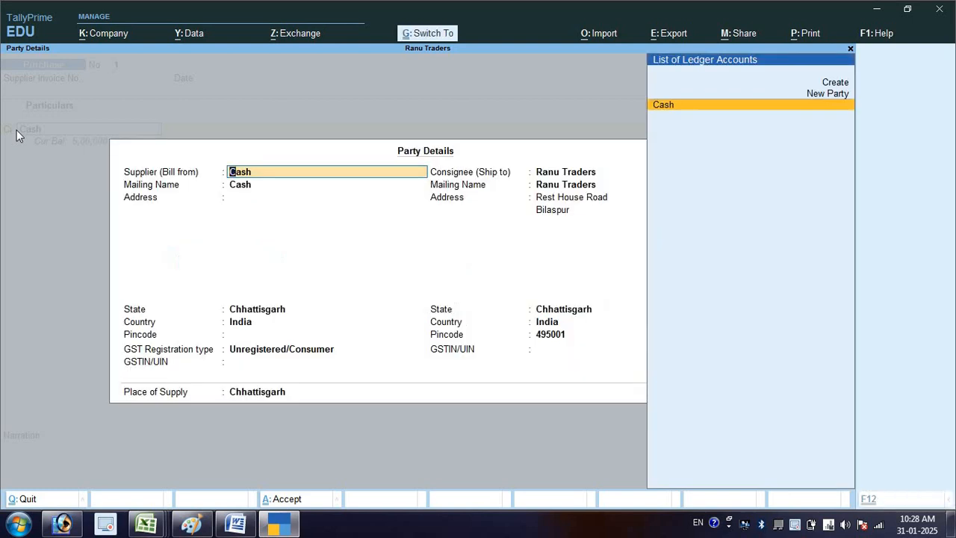
{"action": "key", "text": "ctrl+a"}
{"action": "type", "text": "100000"}
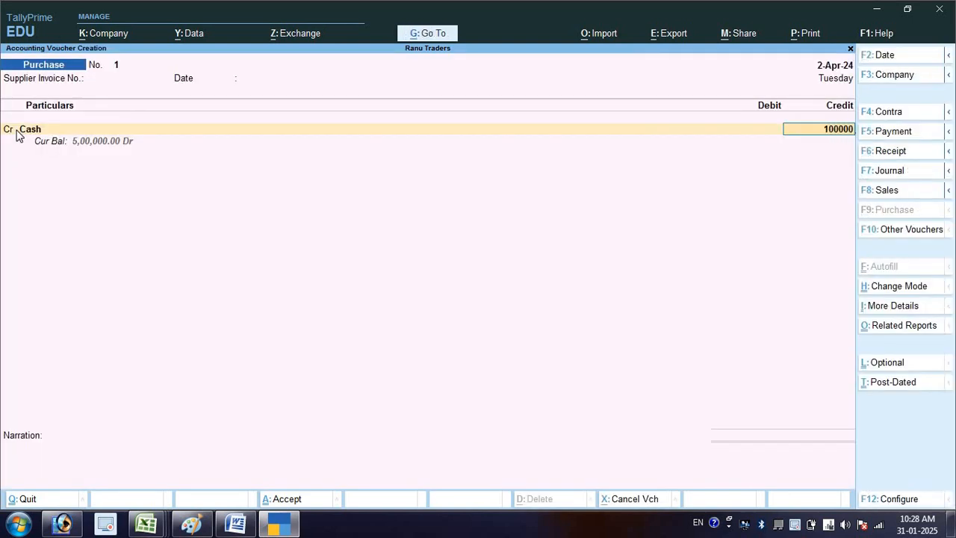
{"action": "key", "text": "Return"}
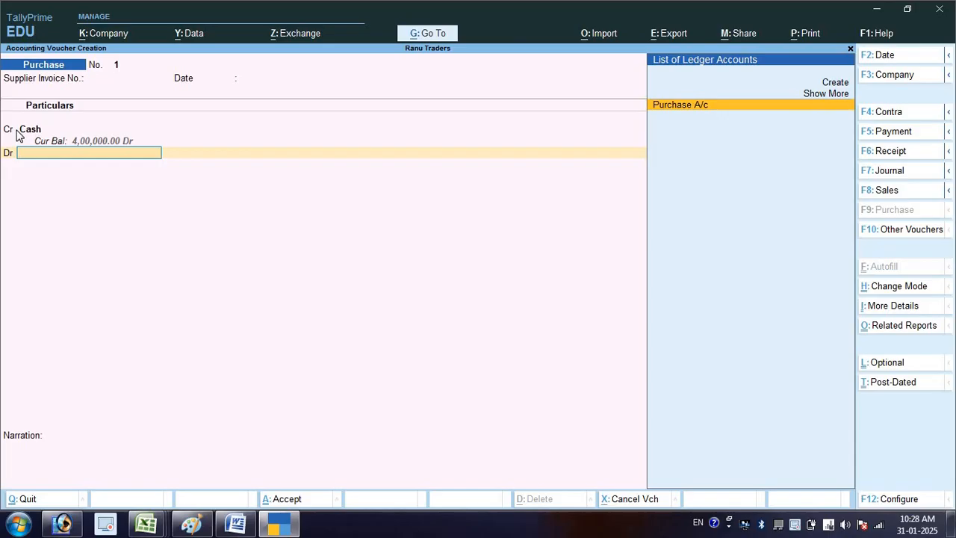
{"action": "key", "text": "Return"}
{"action": "key", "text": "Return"}
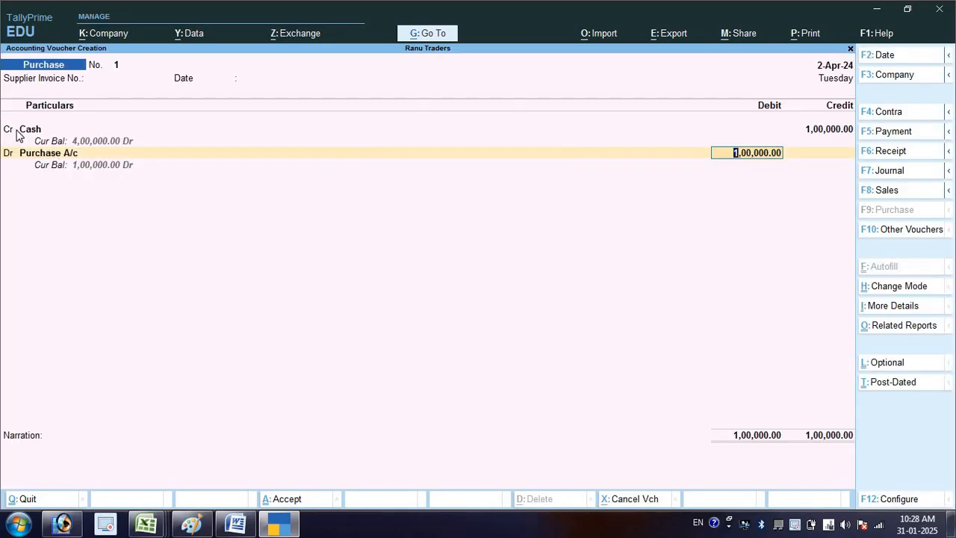
{"action": "key", "text": "Return"}
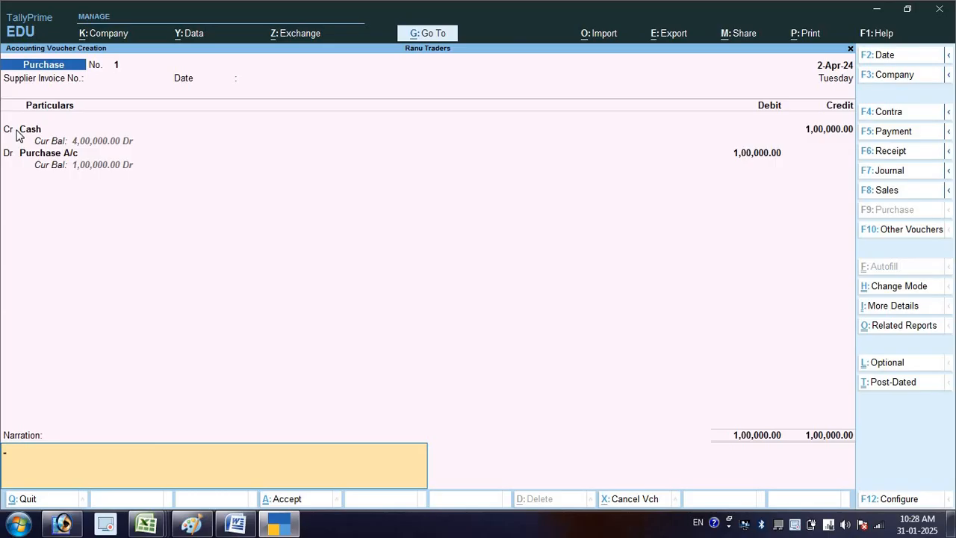
- Enter the narration "Being godds purchased by cash" and save the Purchase voucher
{"action": "type", "text": "Being godds burchased"}
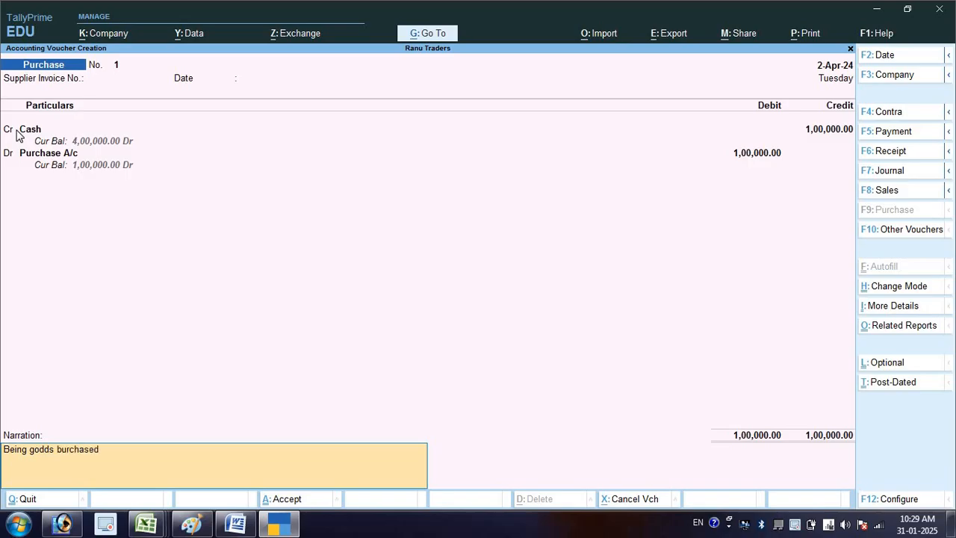
{"action": "key", "text": "BackSpace"}
{"action": "key", "text": "BackSpace"}
{"action": "key", "text": "BackSpace"}
{"action": "key", "text": "BackSpace"}
{"action": "key", "text": "BackSpace"}
{"action": "key", "text": "BackSpace"}
{"action": "key", "text": "BackSpace"}
{"action": "key", "text": "BackSpace"}
{"action": "key", "text": "BackSpace"}
{"action": "type", "text": "purchased by cash"}
{"action": "key", "text": "Return"}
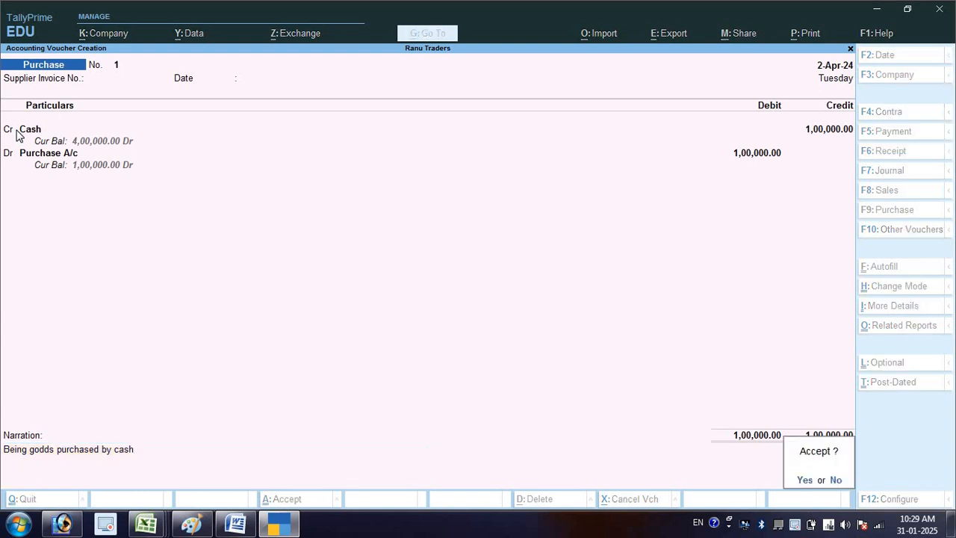
{"action": "key", "text": "Return"}
- Check the third transaction in the Word list and switch the voucher to Sales in As Voucher mode
{"action": "key", "text": "alt+Tab"}
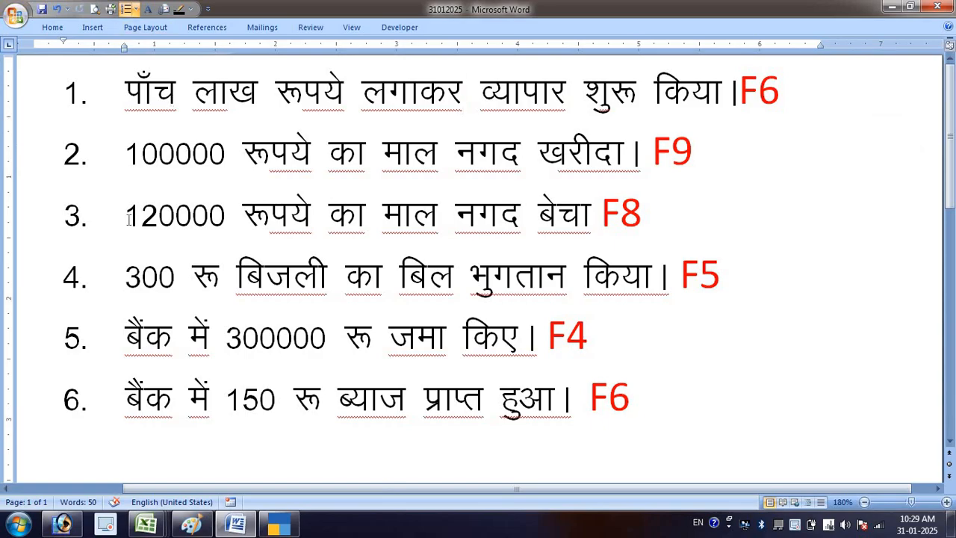
{"action": "left_click_drag", "start_coordinate": [127, 217], "coordinate": [666, 225]}
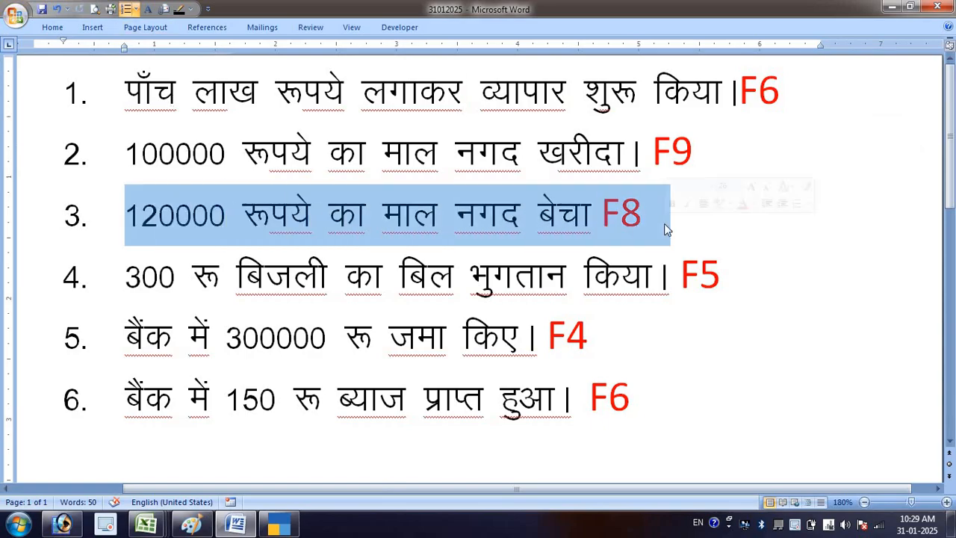
{"action": "key", "text": "alt+Tab"}
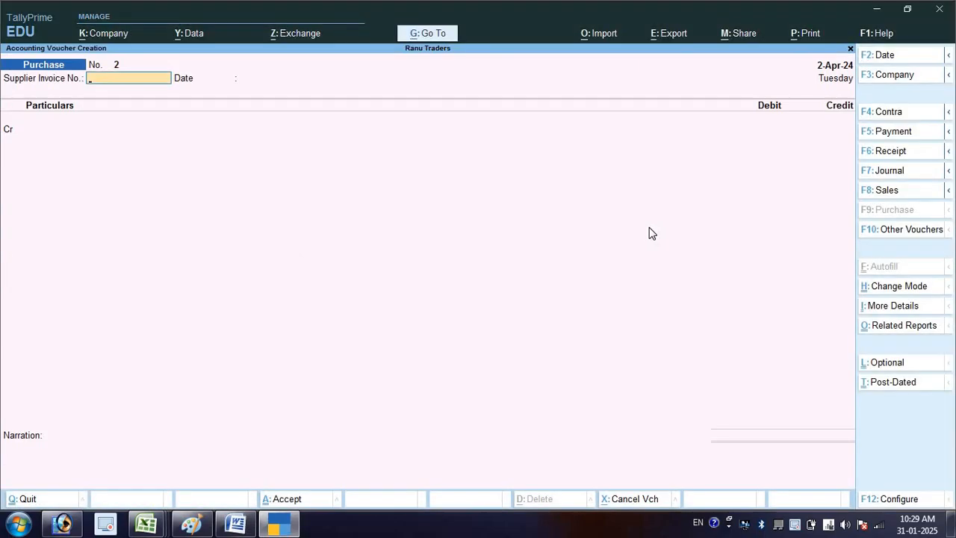
{"action": "key", "text": "F8"}
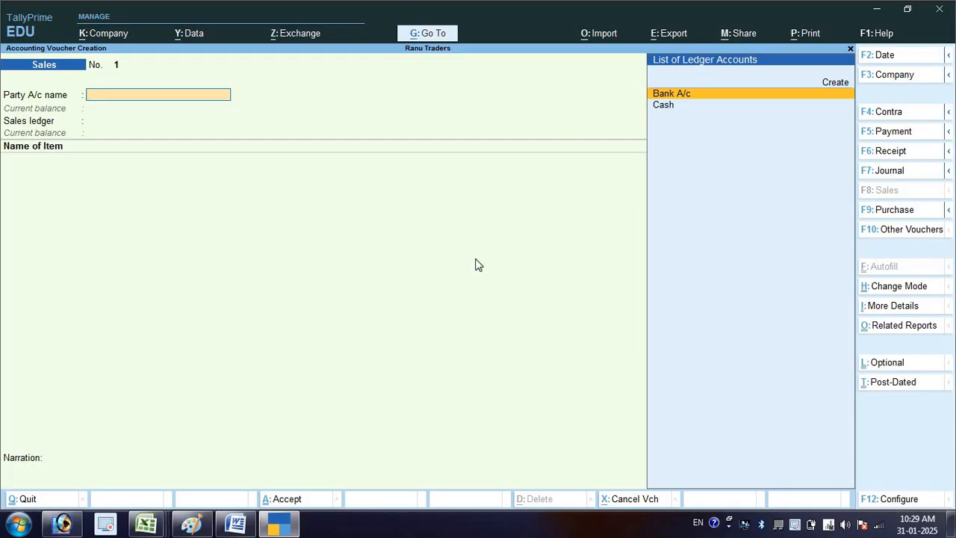
{"action": "left_click", "coordinate": [866, 287]}
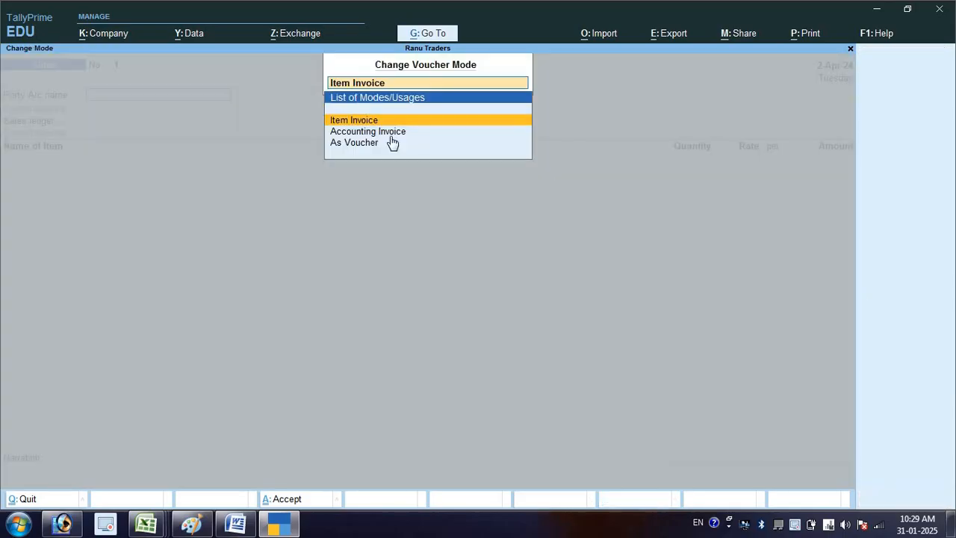
{"action": "left_click", "coordinate": [344, 143]}
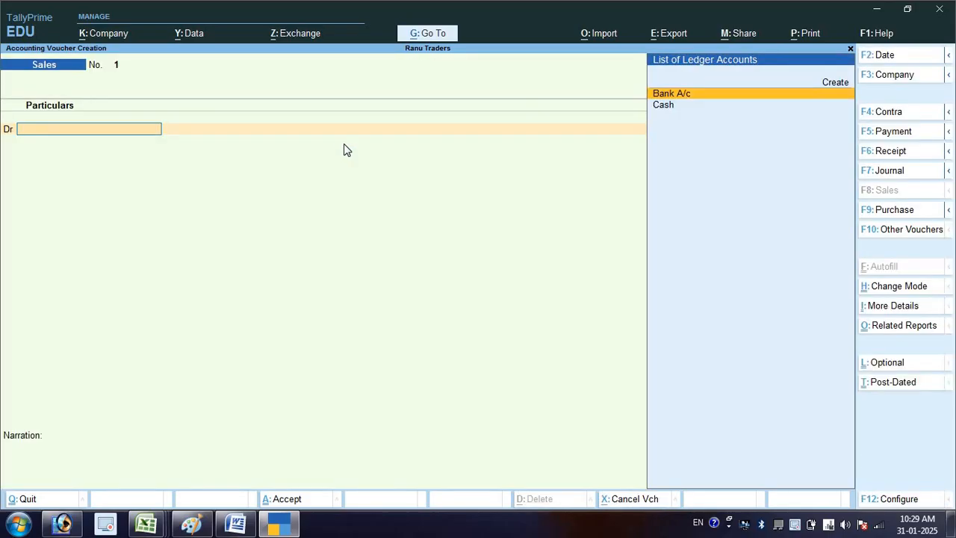
- Debit Cash with 120000 and credit Sales A/c with the same amount, leaving the dispatch, party and item details blank
{"action": "key", "text": "Down"}
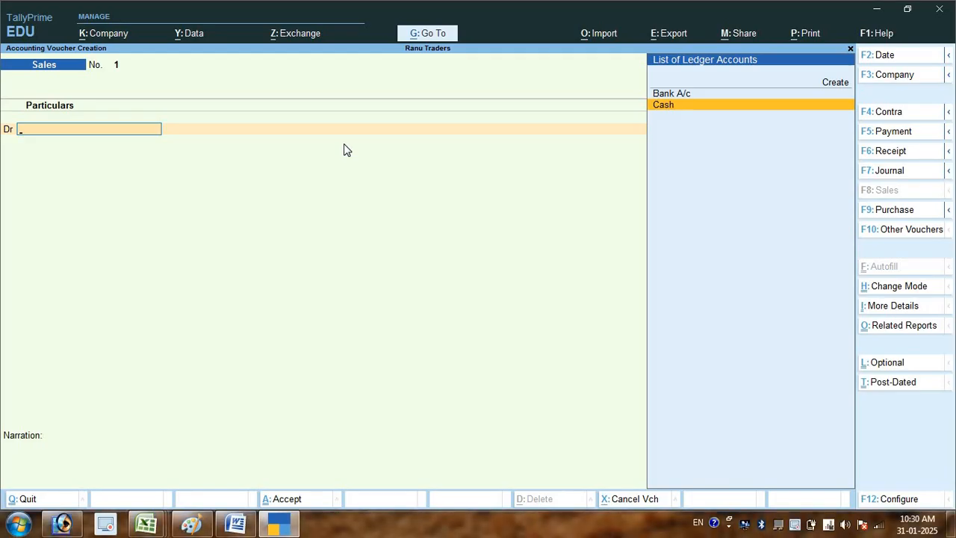
{"action": "key", "text": "Return"}
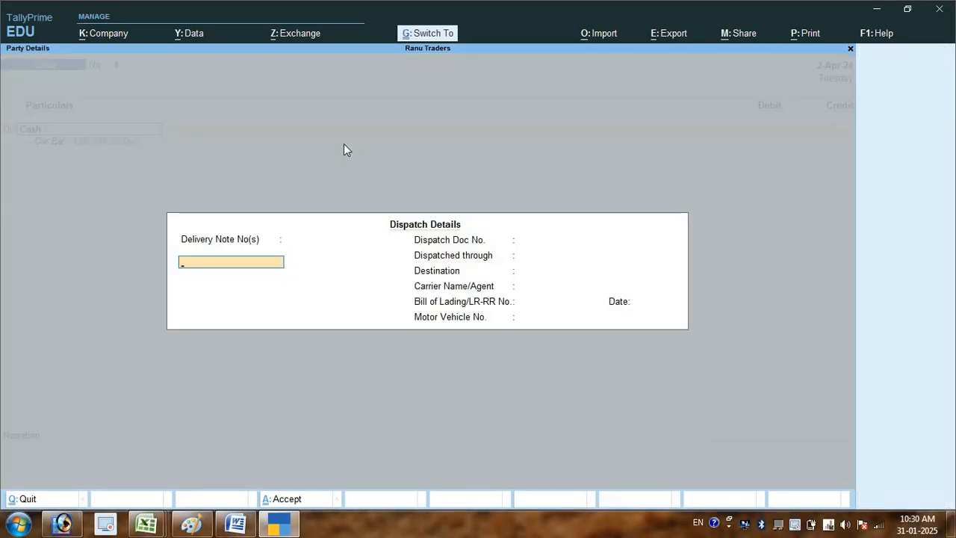
{"action": "key", "text": "ctrl+a"}
{"action": "key", "text": "ctrl+a"}
{"action": "type", "text": "120000"}
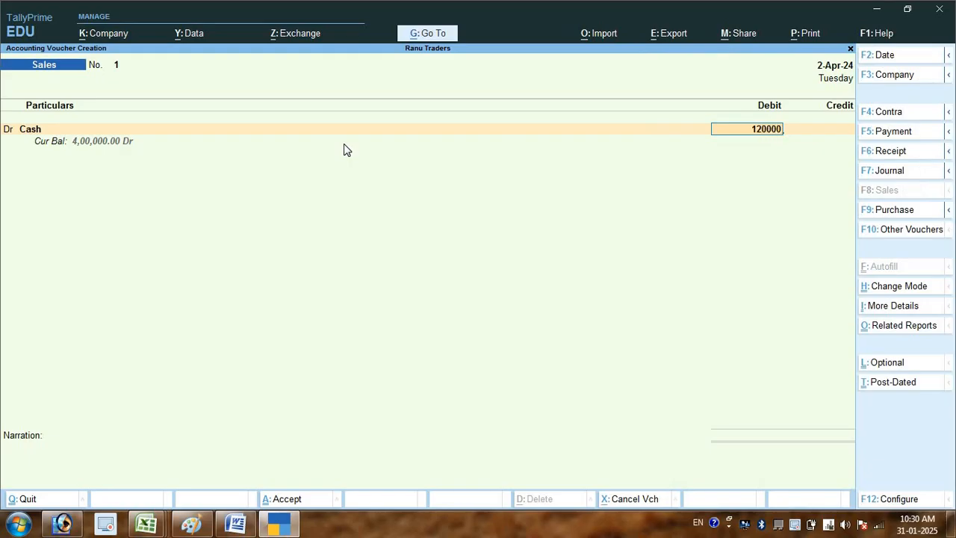
{"action": "key", "text": "Return"}
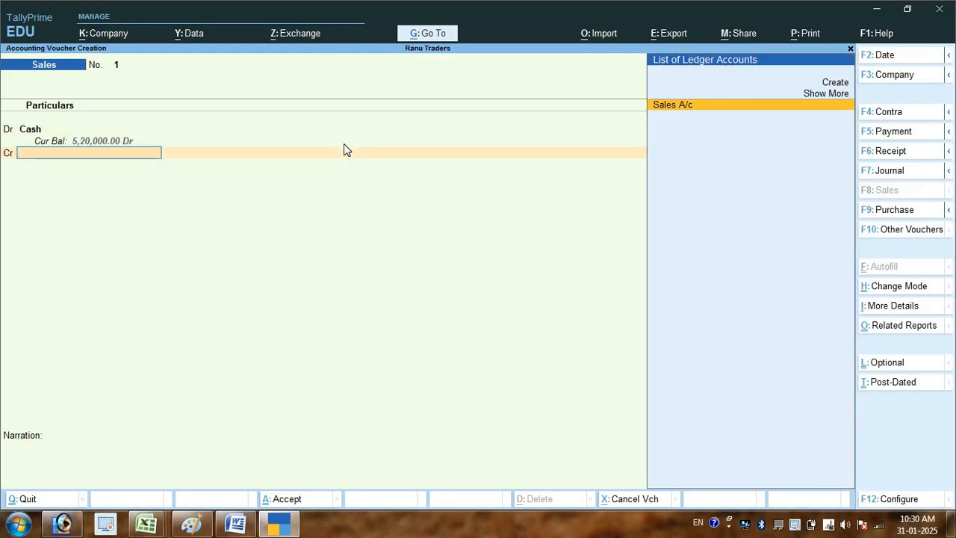
{"action": "key", "text": "Return"}
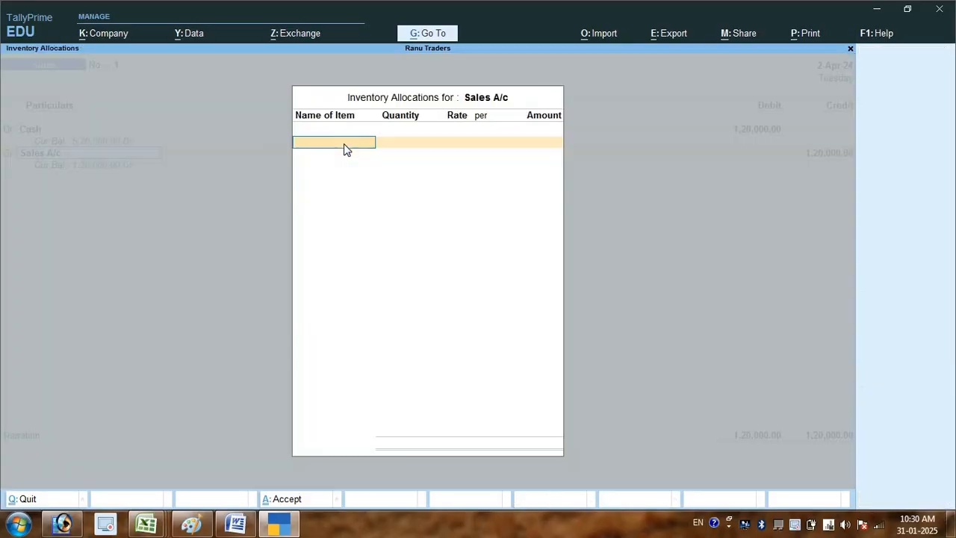
{"action": "key", "text": "Return"}
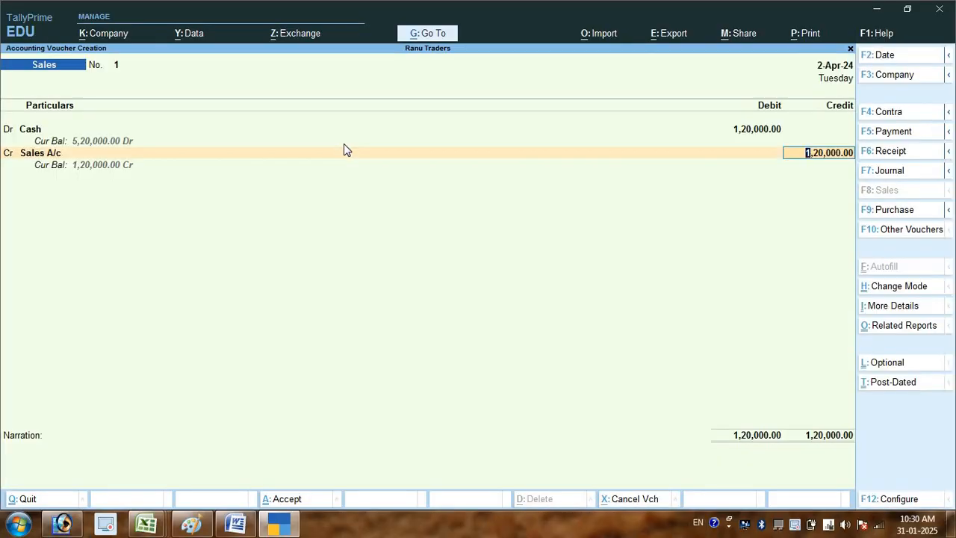
{"action": "key", "text": "Return"}
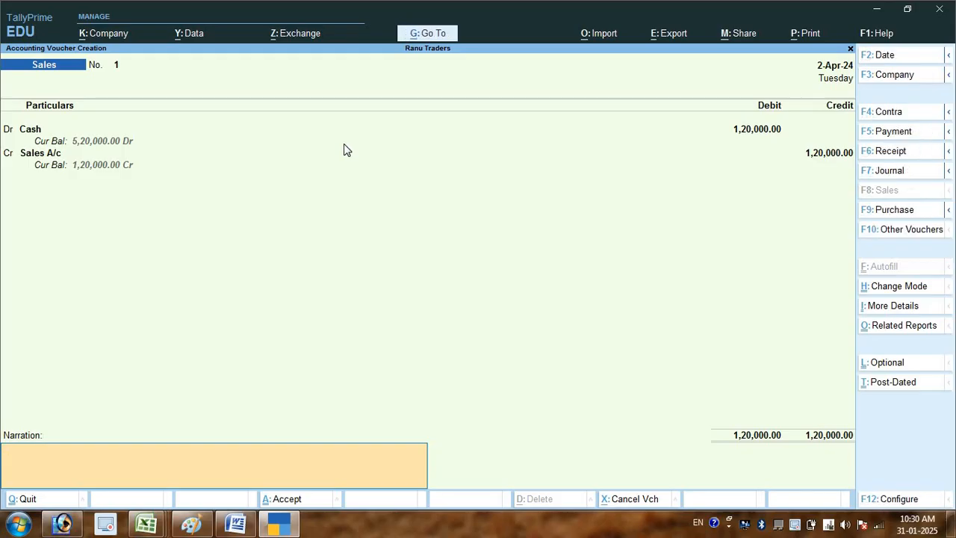
- Enter the narration "being goods sold by cash" and save the Sales voucher
{"action": "type", "text": "being goods sold by cash"}
{"action": "key", "text": "Return"}
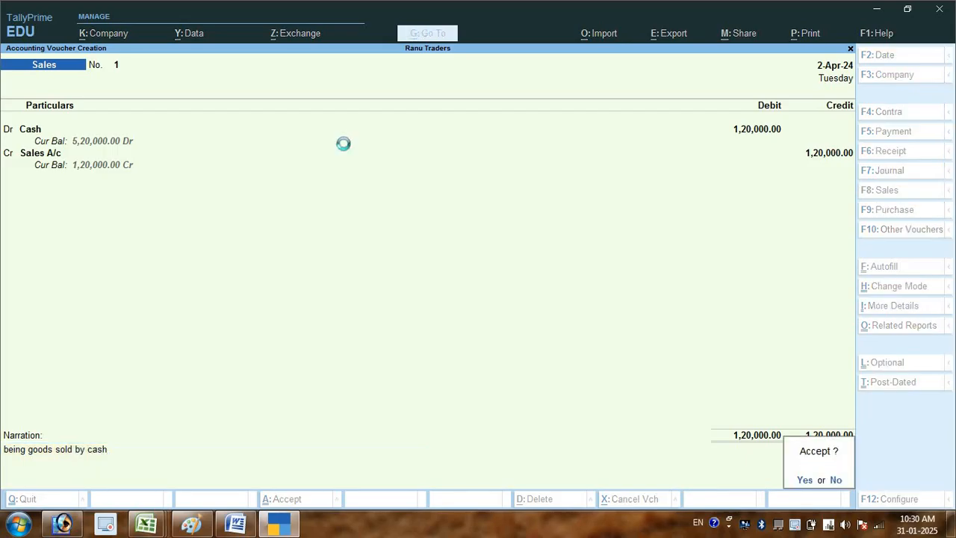
{"action": "key", "text": "Return"}
- Check the fourth transaction in the Word list and switch the TallyPrime voucher to Payment
{"action": "key", "text": "alt+Tab"}
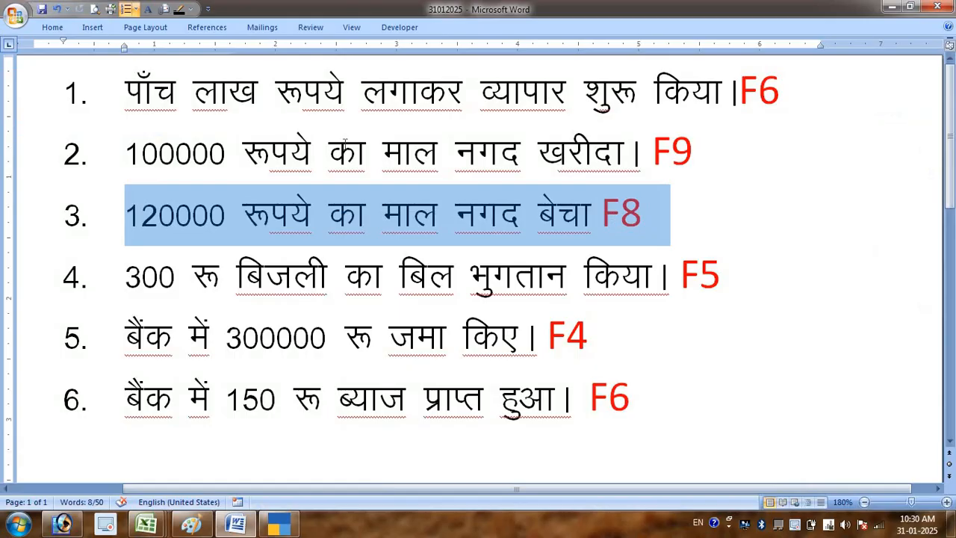
{"action": "left_click", "coordinate": [263, 283]}
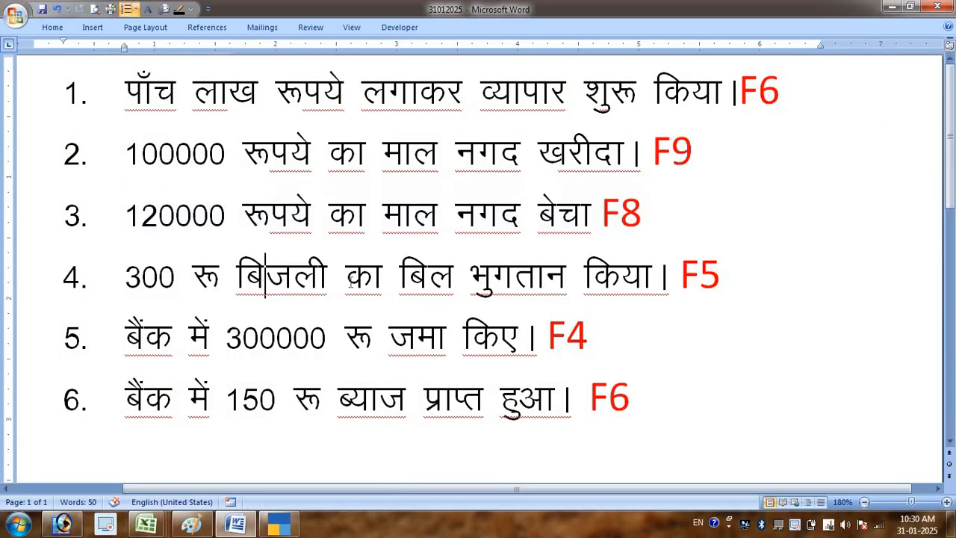
{"action": "key", "text": "alt+Tab"}
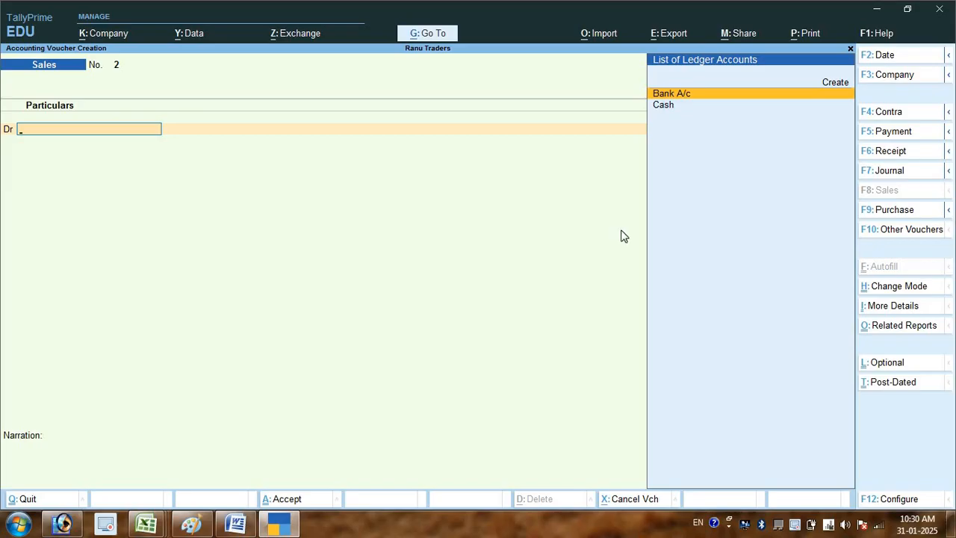
{"action": "key", "text": "F5"}
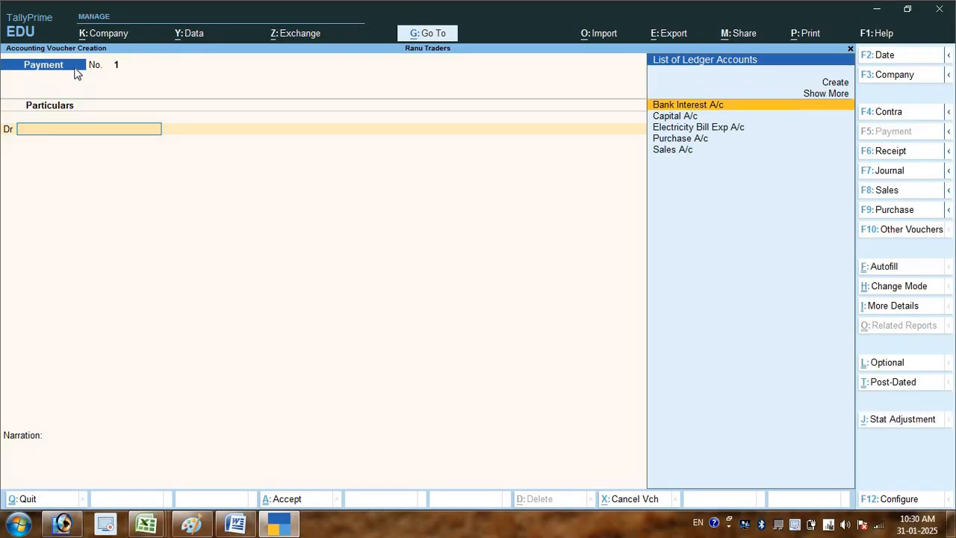
- Debit Electricity Bill Exp A/c with 300 in the Payment voucher
{"action": "key", "text": "Down"}
{"action": "key", "text": "Down"}
{"action": "key", "text": "Down"}
{"action": "key", "text": "Down"}
{"action": "key", "text": "Up"}
{"action": "key", "text": "Up"}
{"action": "key", "text": "Up"}
{"action": "key", "text": "Up"}
{"action": "key", "text": "Up"}
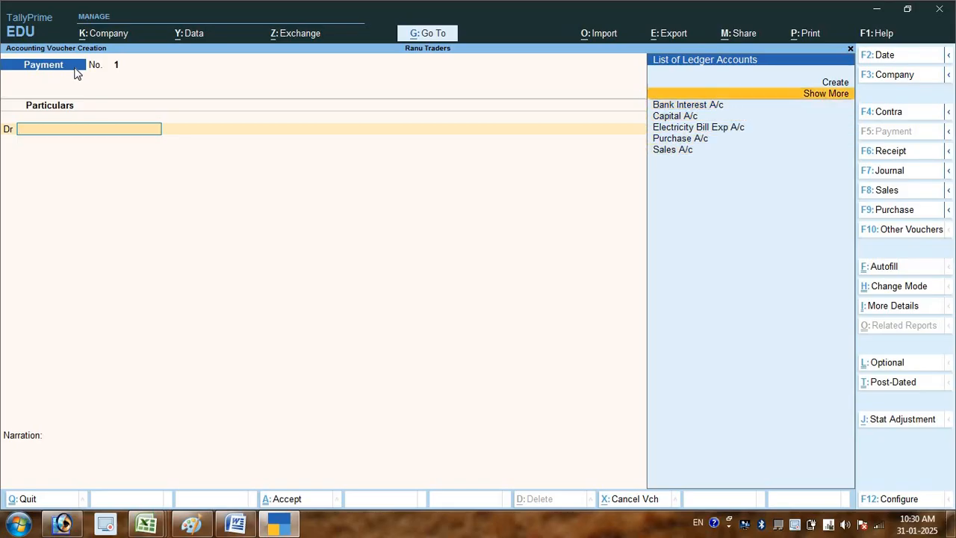
{"action": "key", "text": "Down"}
{"action": "key", "text": "Down"}
{"action": "key", "text": "Down"}
{"action": "key", "text": "Down"}
{"action": "key", "text": "Up"}
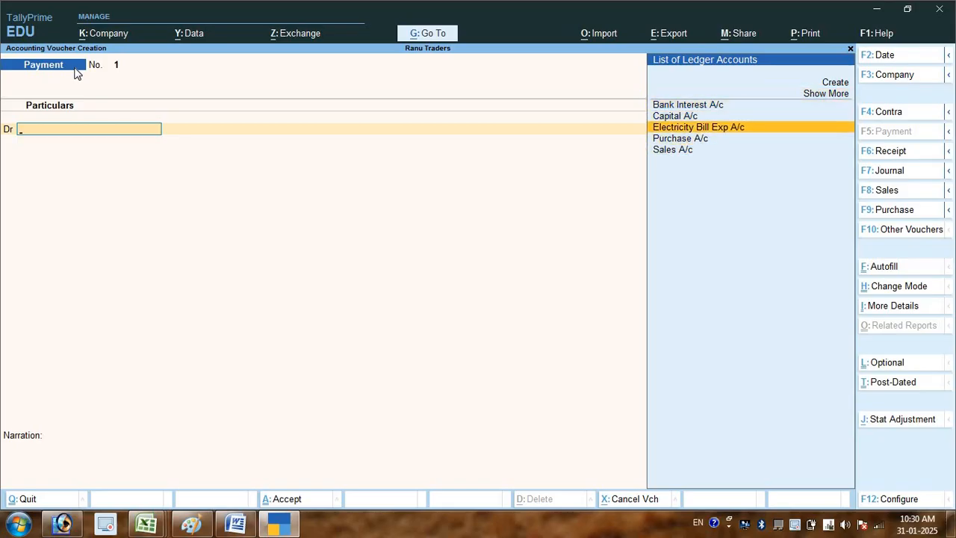
{"action": "key", "text": "Return"}
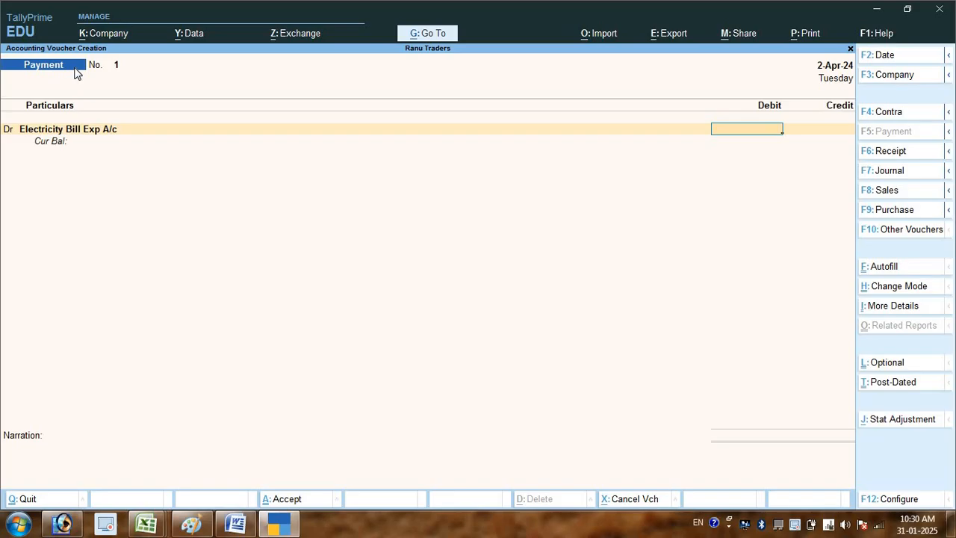
{"action": "type", "text": "300"}
{"action": "key", "text": "Return"}
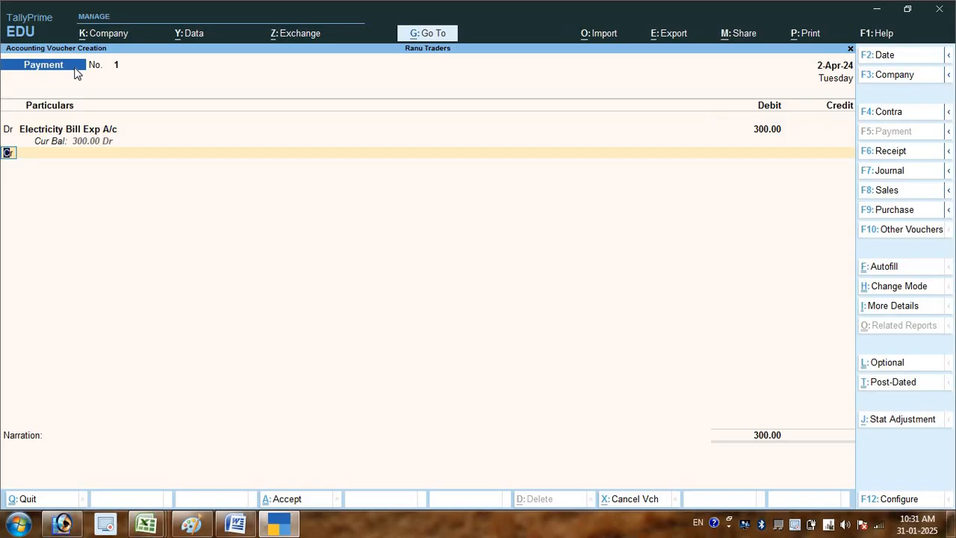
- Credit Cash with 300 on the second line of the Payment voucher
{"action": "key", "text": "Return"}
{"action": "key", "text": "Down"}
{"action": "key", "text": "Down"}
{"action": "key", "text": "Down"}
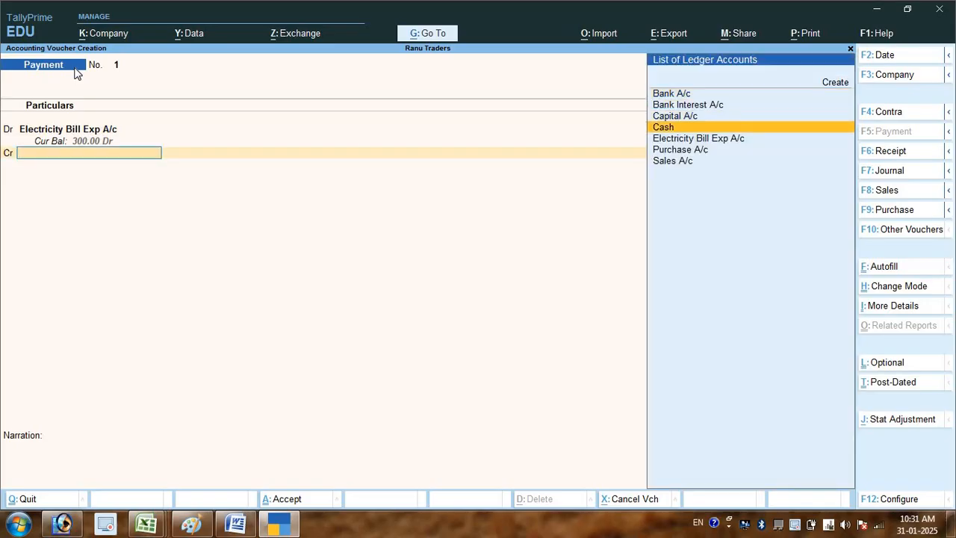
{"action": "key", "text": "Return"}
{"action": "key", "text": "Return"}
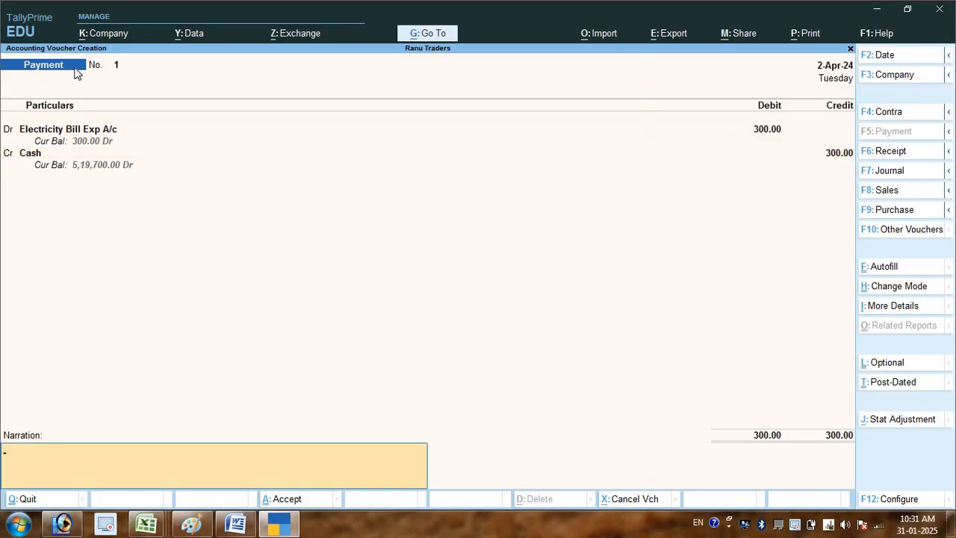
- Enter the narration "being amount paid for elec. bill" and save the Payment voucher
{"action": "type", "text": "being amount paid for elec"}
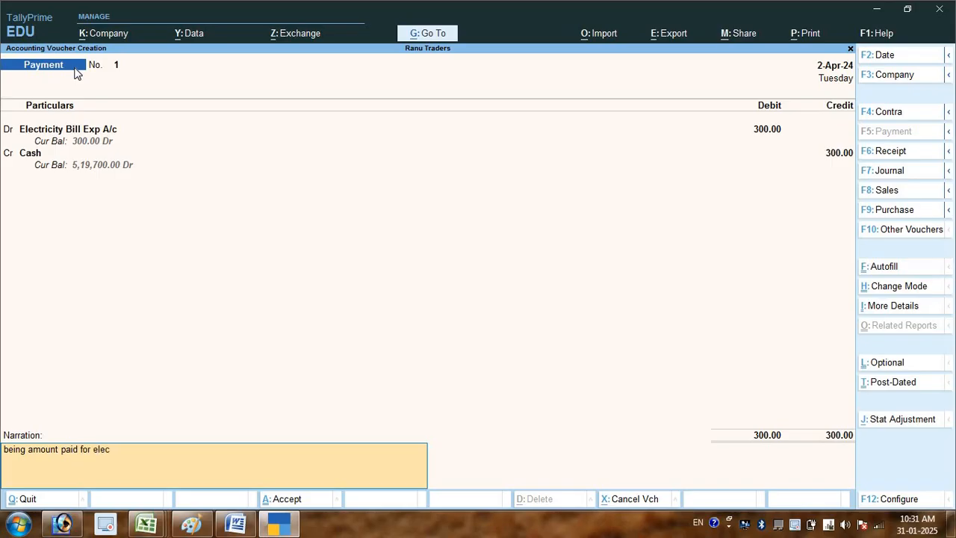
{"action": "type", "text": ". bill"}
{"action": "key", "text": "Return"}
{"action": "key", "text": "Return"}
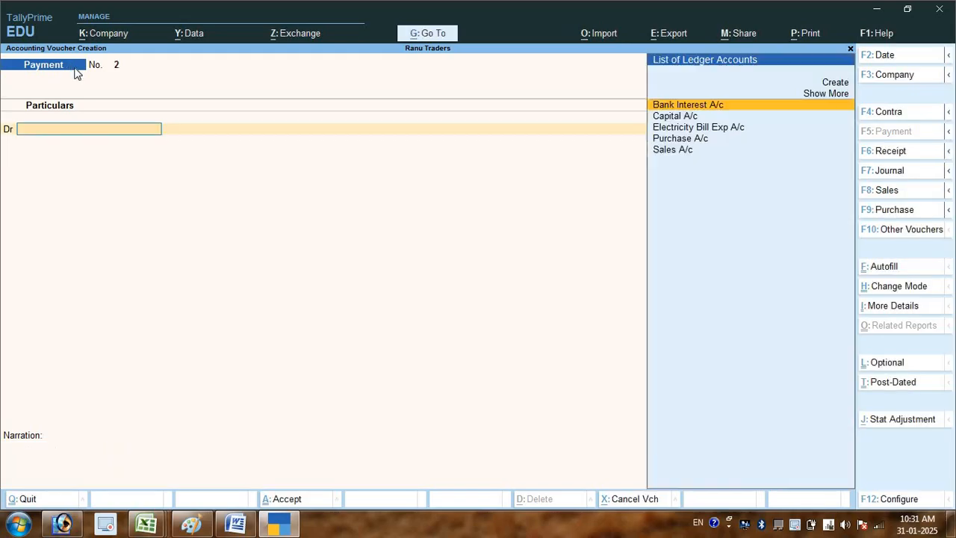
{"action": "key", "text": "F2"}
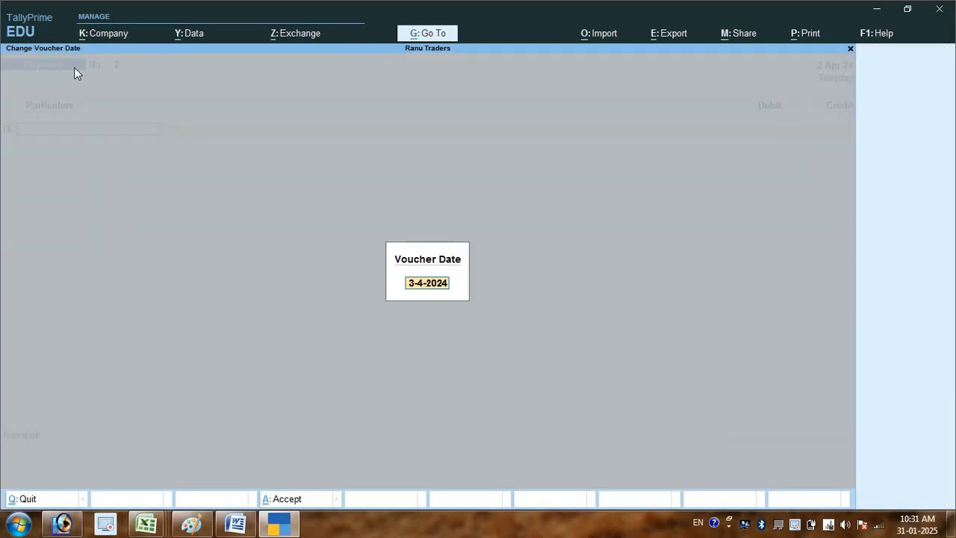
{"action": "key", "text": "Escape"}
{"action": "key", "text": "Escape"}
- Check the fifth transaction in the Word list and switch the TallyPrime voucher to Contra
{"action": "key", "text": "alt+Tab"}
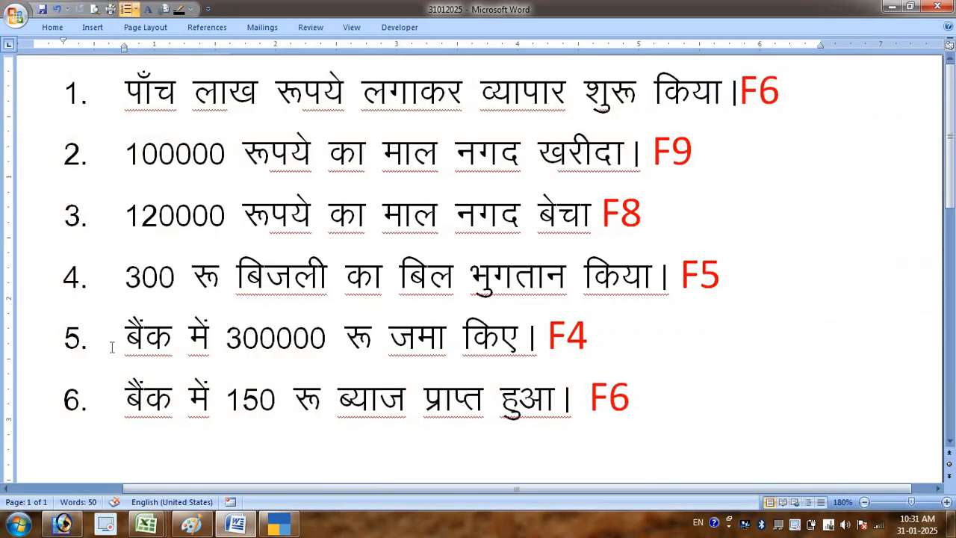
{"action": "left_click_drag", "start_coordinate": [123, 337], "coordinate": [618, 402]}
{"action": "left_click_drag", "start_coordinate": [617, 341], "coordinate": [621, 337]}
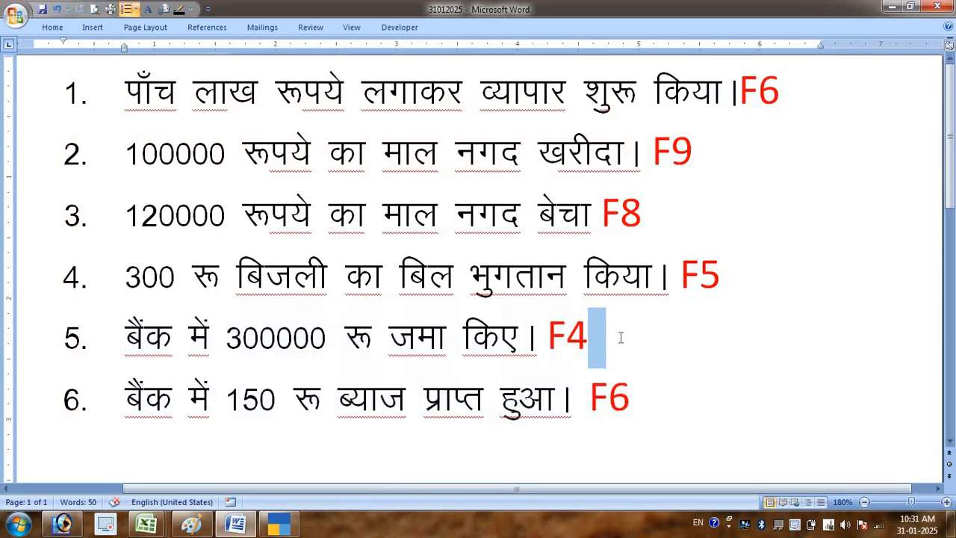
{"action": "left_click", "coordinate": [619, 336]}
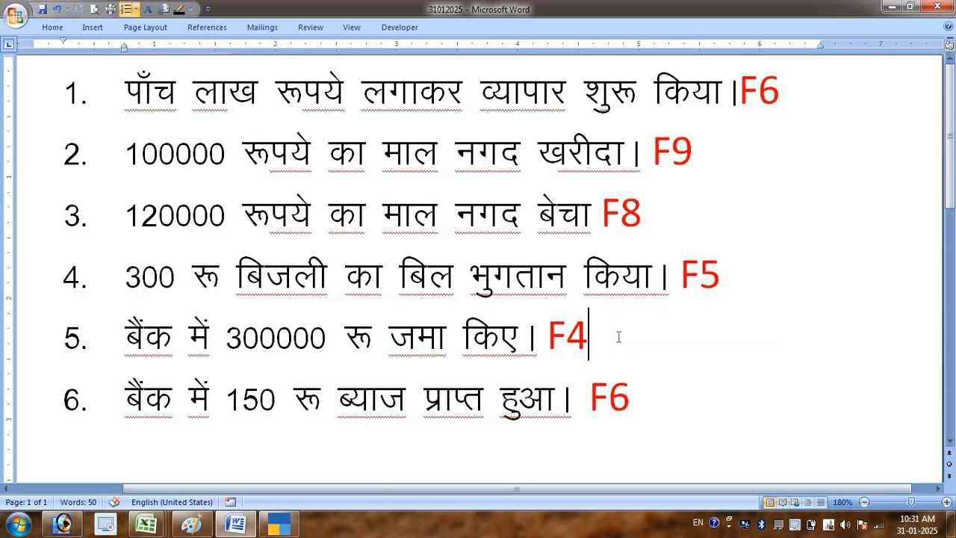
{"action": "key", "text": "alt+Tab"}
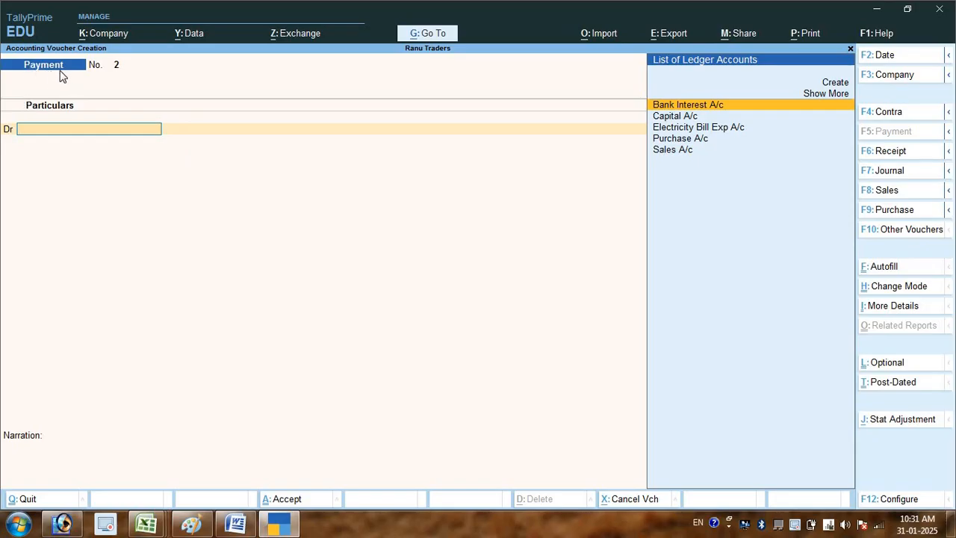
{"action": "key", "text": "F4"}
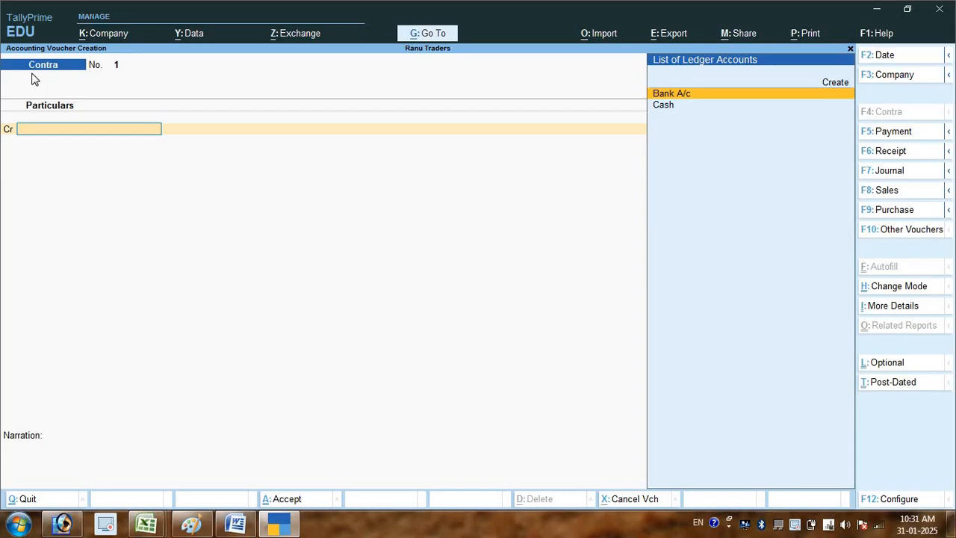
{"action": "key", "text": "alt+Tab"}
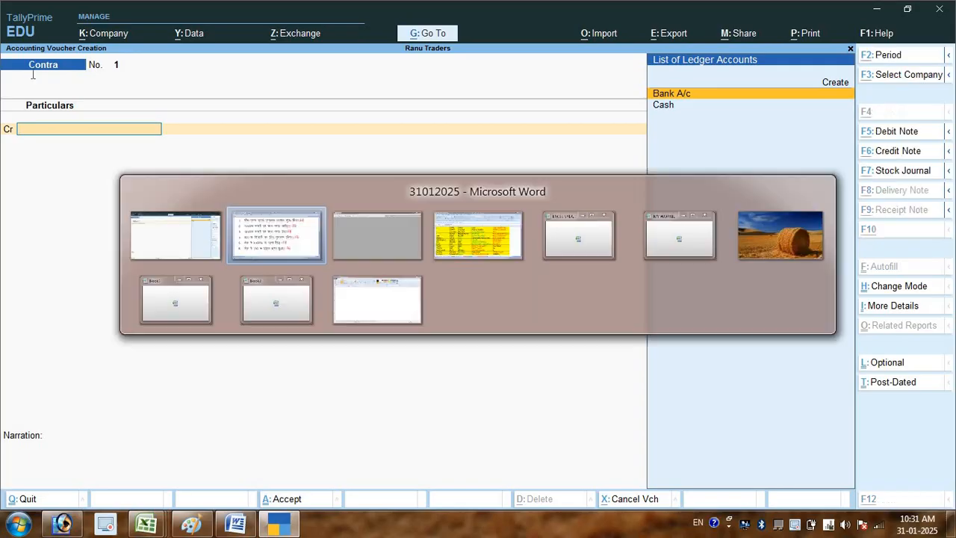
{"action": "key", "text": "alt+Tab"}
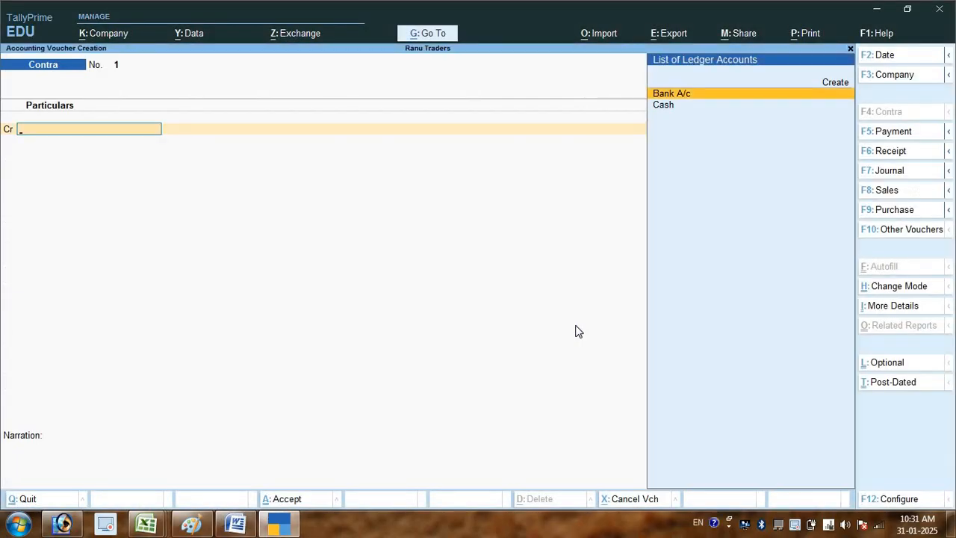
- Credit Bank A/c with 300000 in the Contra voucher, accepting the default Cheque allocation without instrument details
{"action": "key", "text": "Return"}
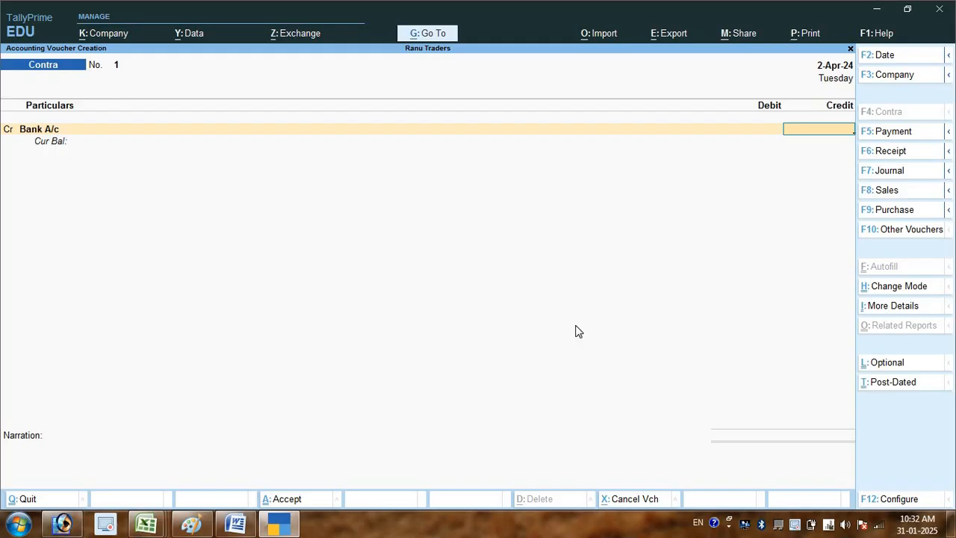
{"action": "key", "text": "alt+Tab"}
{"action": "key", "text": "alt+Tab"}
{"action": "type", "text": "300000"}
{"action": "key", "text": "Return"}
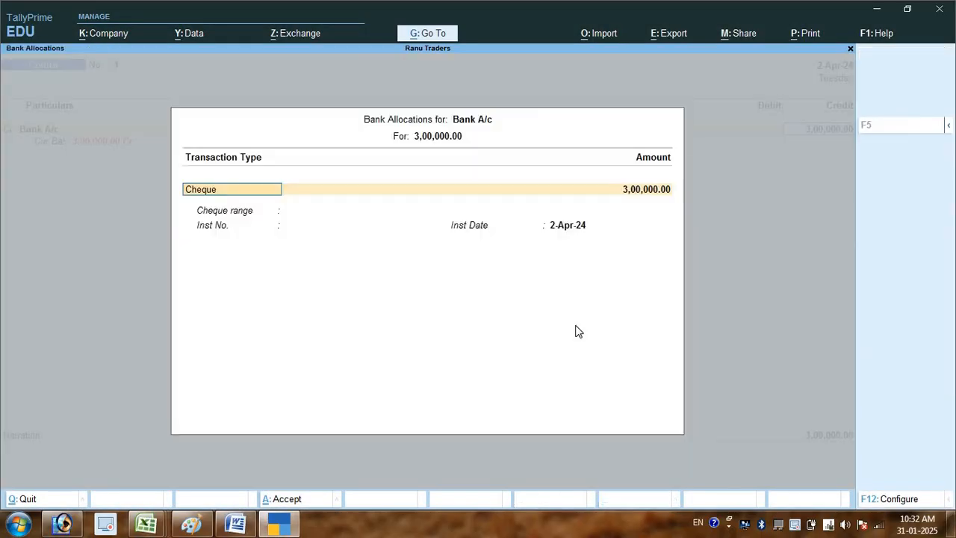
{"action": "key", "text": "Return"}
{"action": "key", "text": "Return"}
{"action": "key", "text": "Return"}
{"action": "key", "text": "Return"}
{"action": "key", "text": "Return"}
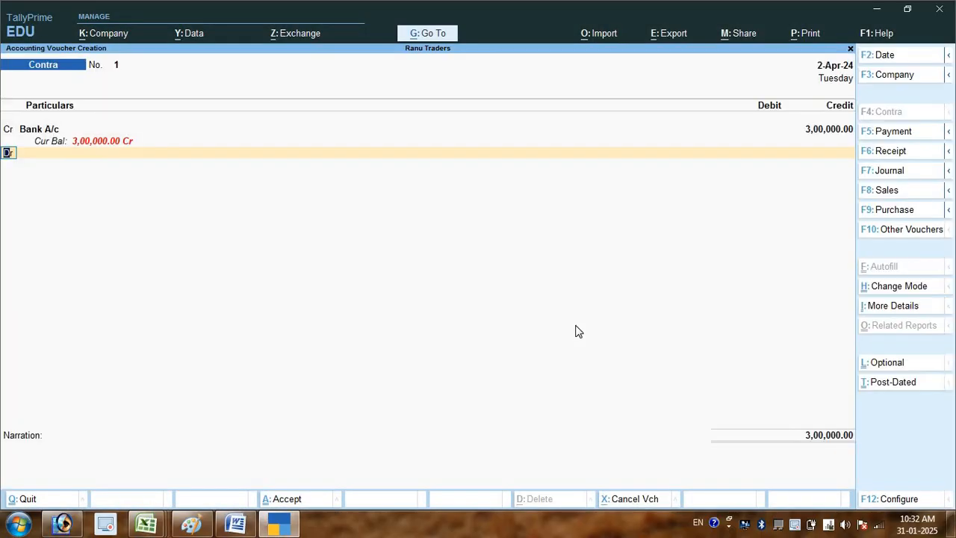
- Replace Bank A/c with Cash as the credited ledger on the Contra voucher's first line and accept the 3,00,000.00 credit
{"action": "type", "text": "Ca"}
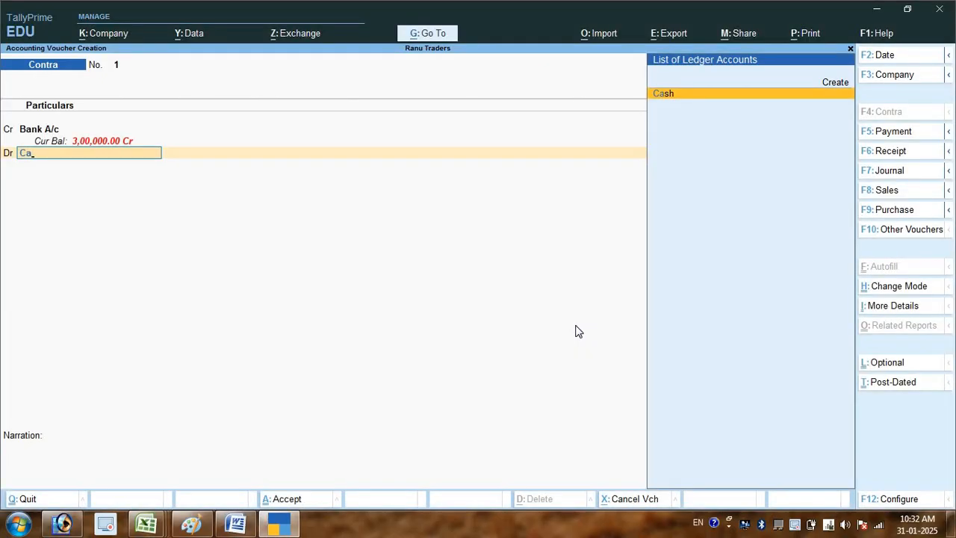
{"action": "key", "text": "Up"}
{"action": "key", "text": "Up"}
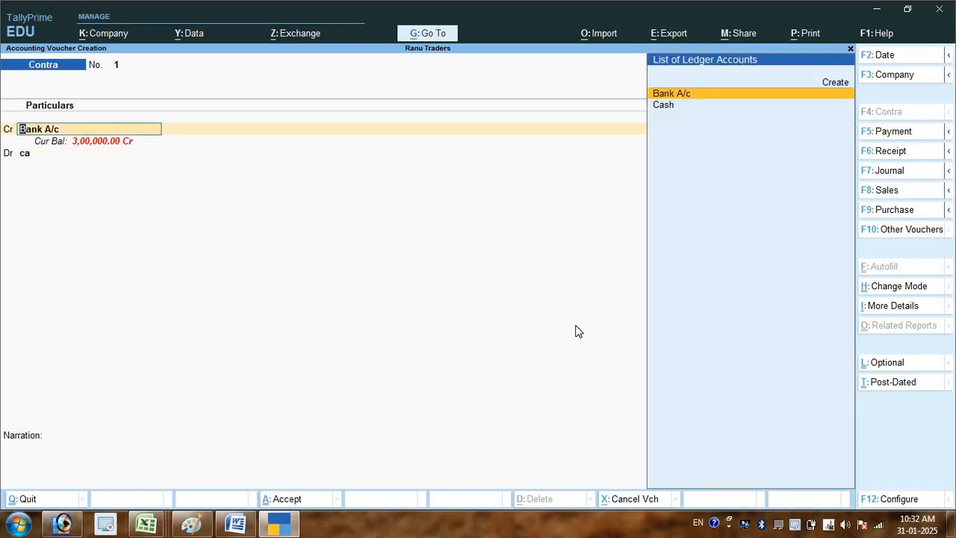
{"action": "key", "text": "Down"}
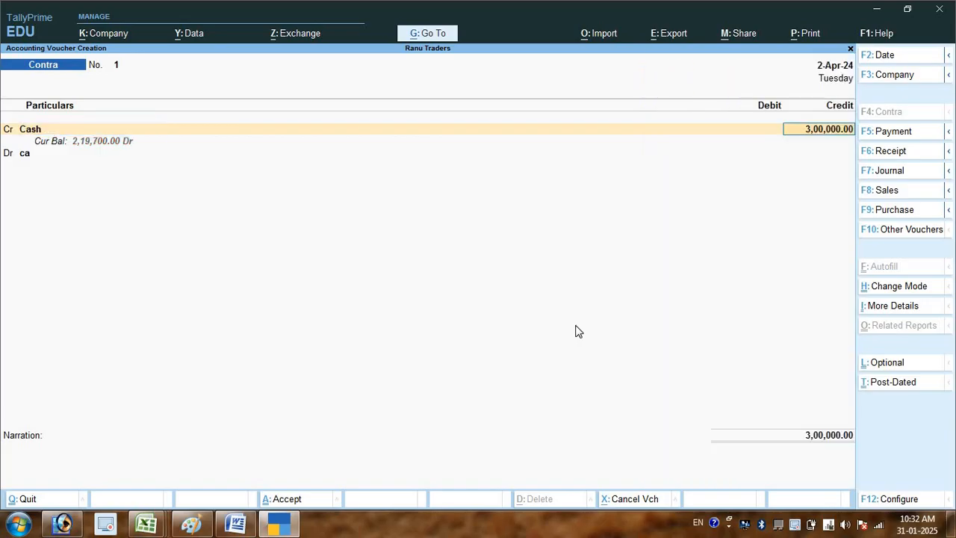
{"action": "key", "text": "Return"}
{"action": "key", "text": "Return"}
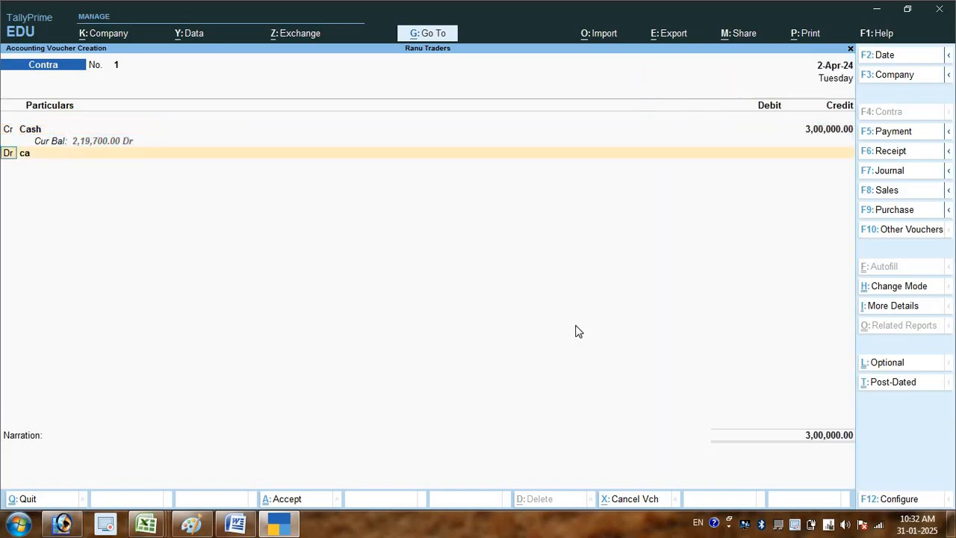
- Debit Bank A/c with 3,00,000.00 on the Contra voucher and accept the Cash transaction type in its bank allocation
{"action": "type", "text": "B"}
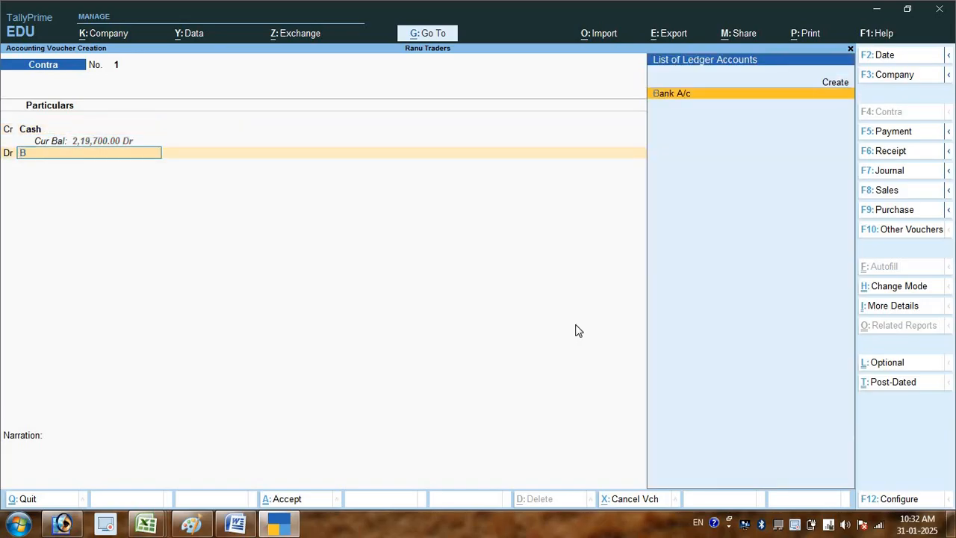
{"action": "key", "text": "Return"}
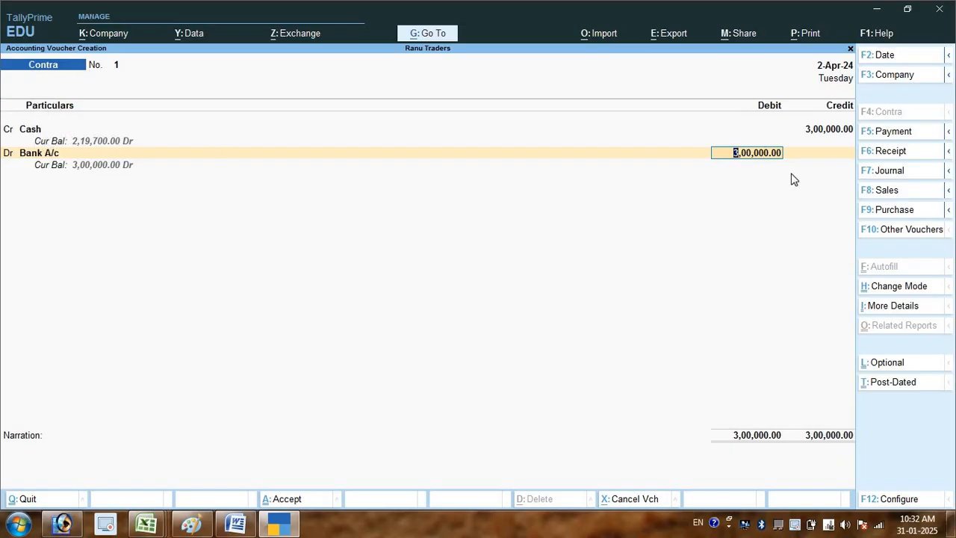
{"action": "key", "text": "Return"}
{"action": "key", "text": "Return"}
{"action": "key", "text": "Return"}
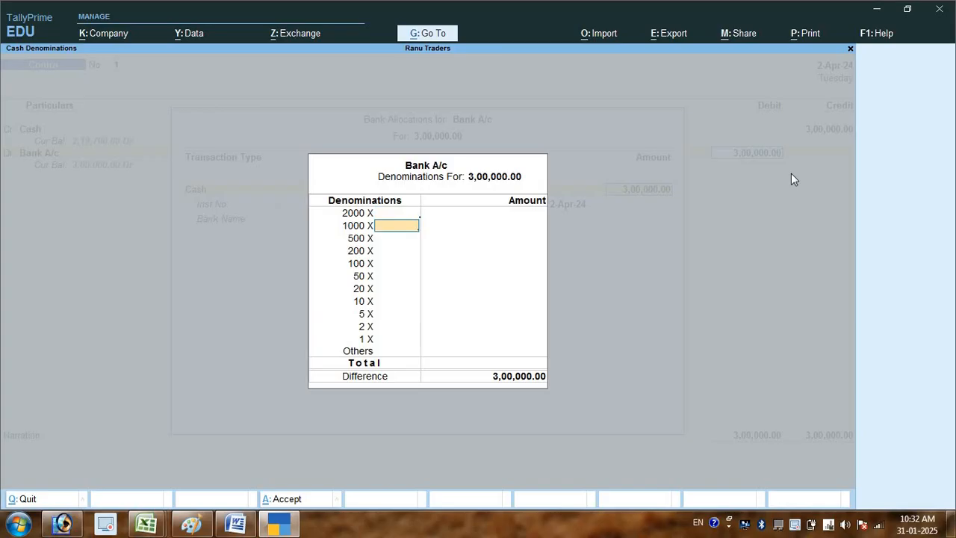
- Enter 150 notes of the 2000 denomination for the Bank A/c deposit and accept the denominations and bank allocation
{"action": "key", "text": "Up"}
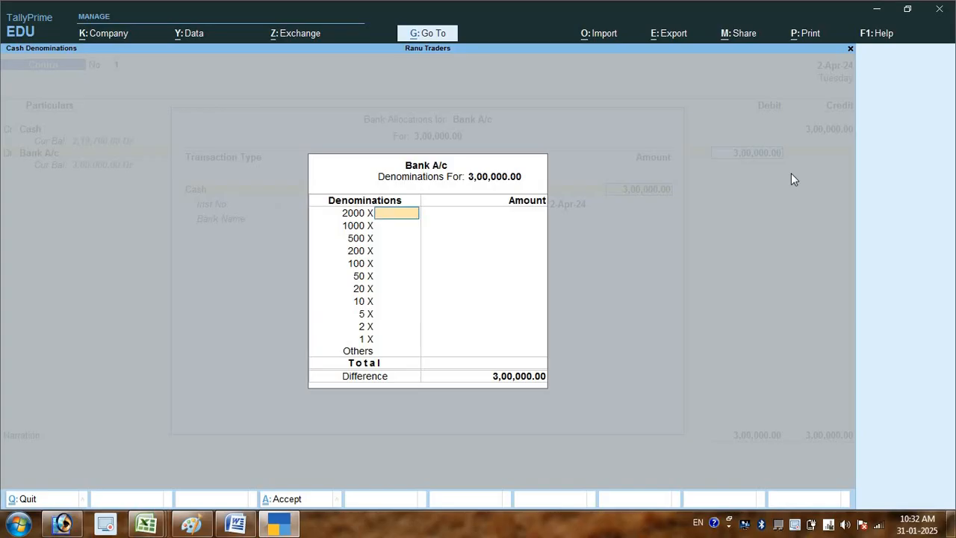
{"action": "type", "text": "150"}
{"action": "key", "text": "Return"}
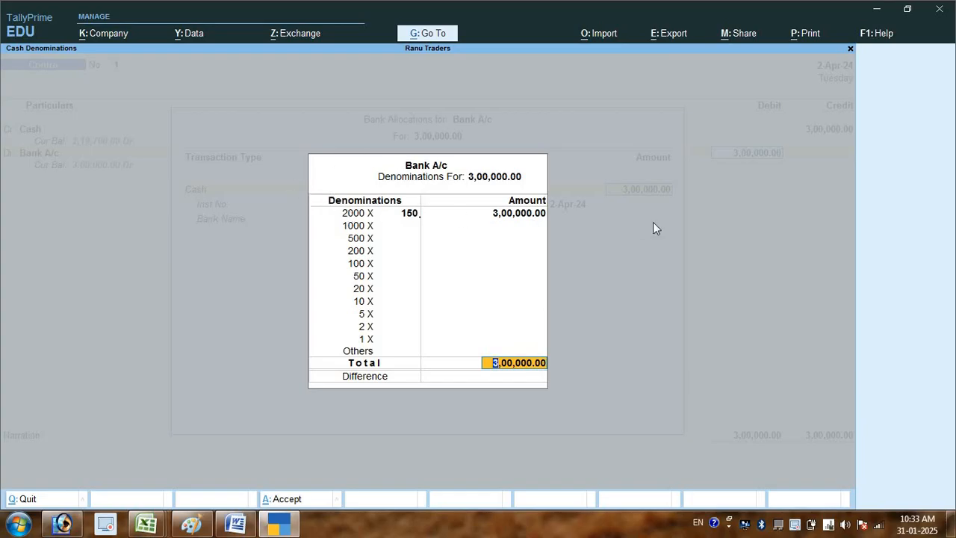
{"action": "key", "text": "Return"}
{"action": "key", "text": "Return"}
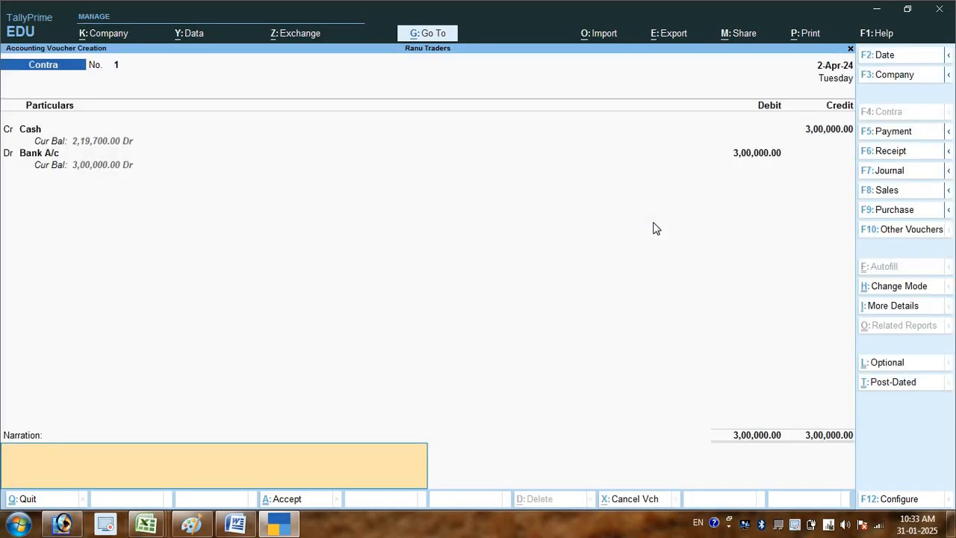
- Enter the narration "being cash deposited into bank" and save the Contra voucher
{"action": "type", "text": "being cash deposited into bank"}
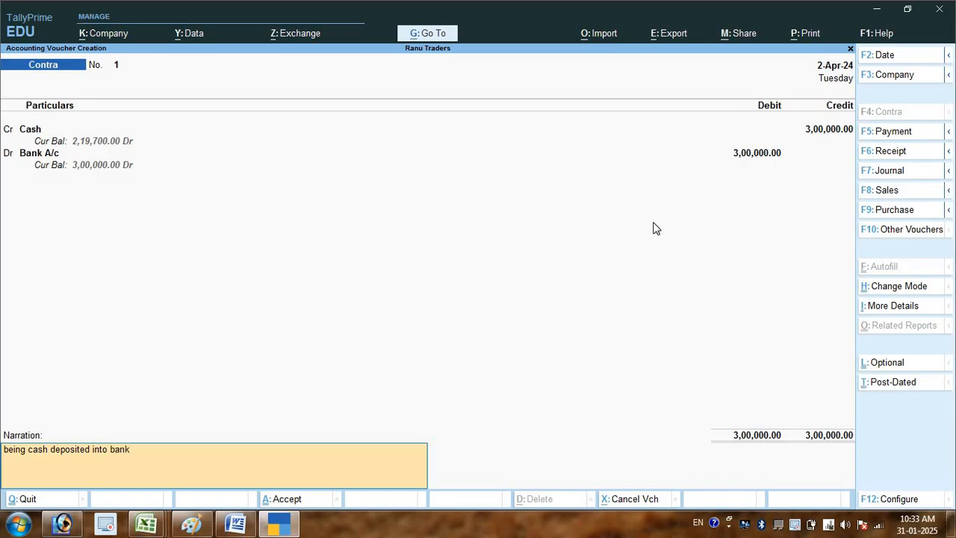
{"action": "key", "text": "Return"}
{"action": "key", "text": "Return"}
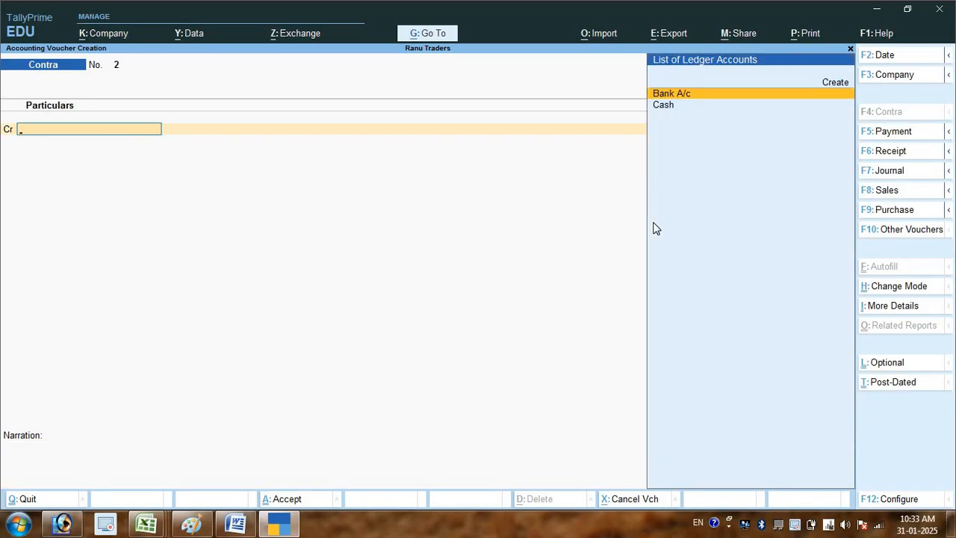
- Check the sixth transaction in the Word list and switch the TallyPrime voucher to Receipt
{"action": "key", "text": "alt+Tab"}
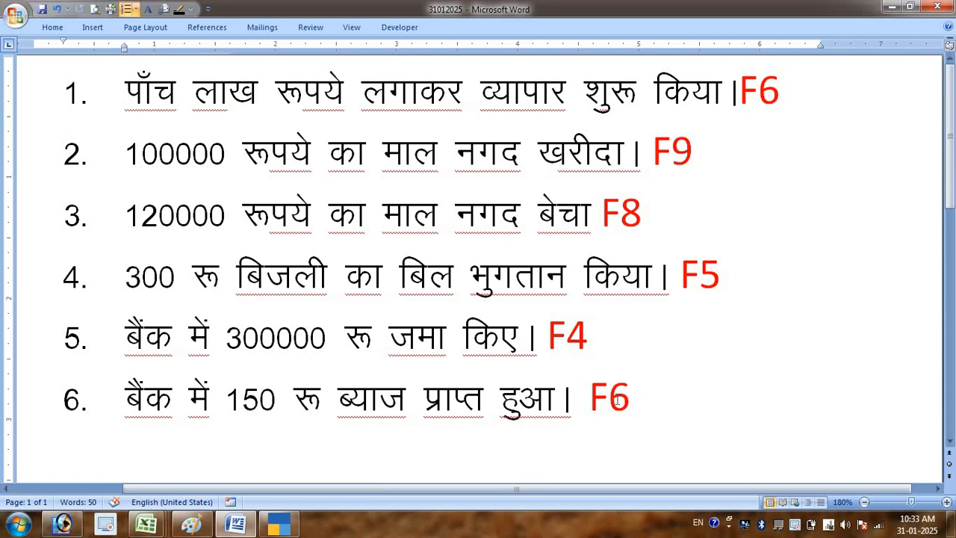
{"action": "key", "text": "alt+Tab"}
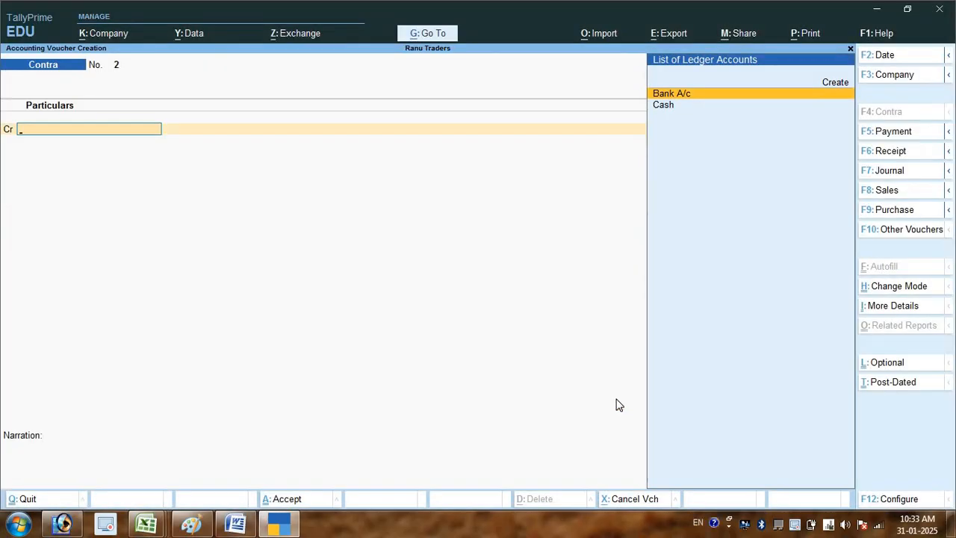
{"action": "key", "text": "F6"}
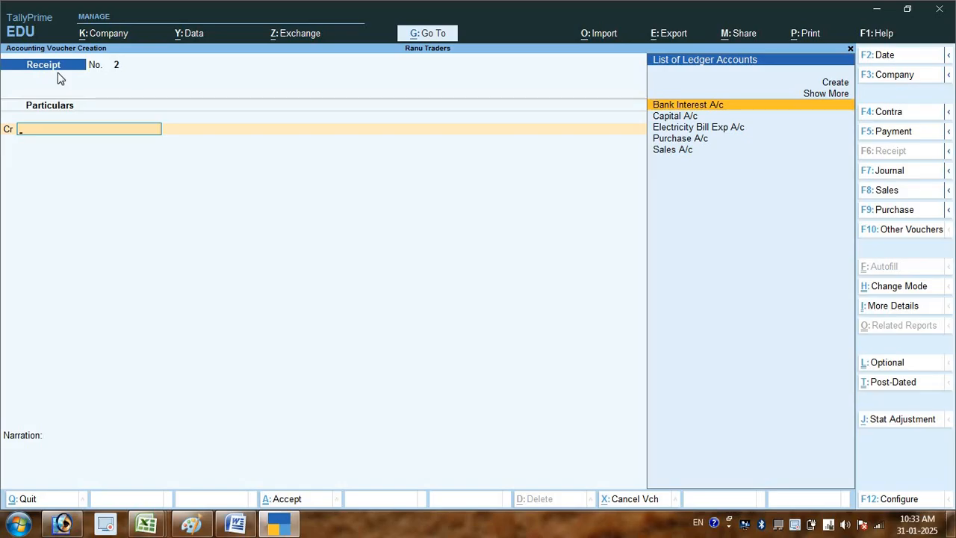
- Credit Bank Interest A/c with 150 on the Receipt voucher, checking the amount against the Word list
{"action": "key", "text": "Return"}
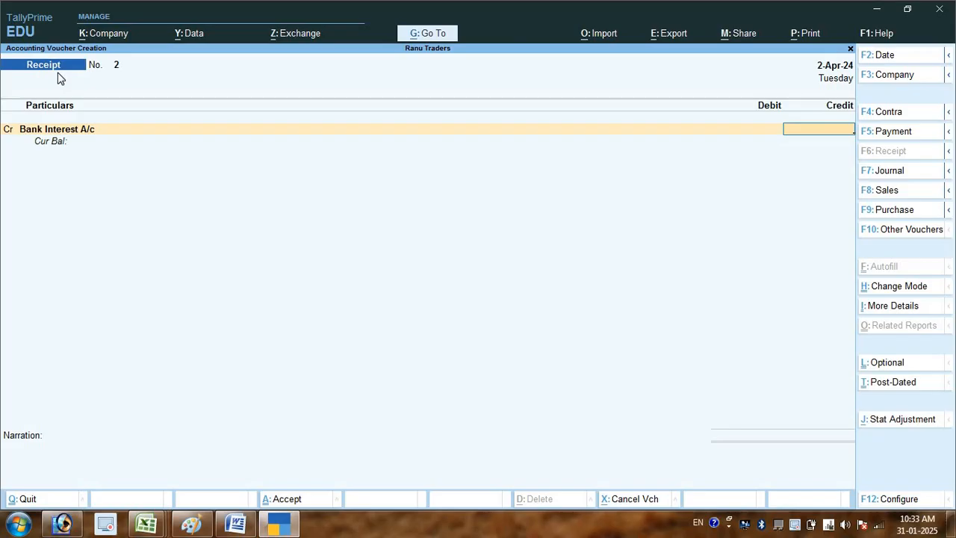
{"action": "key", "text": "alt+Tab"}
{"action": "key", "text": "alt+Tab"}
{"action": "type", "text": "150"}
{"action": "key", "text": "Return"}
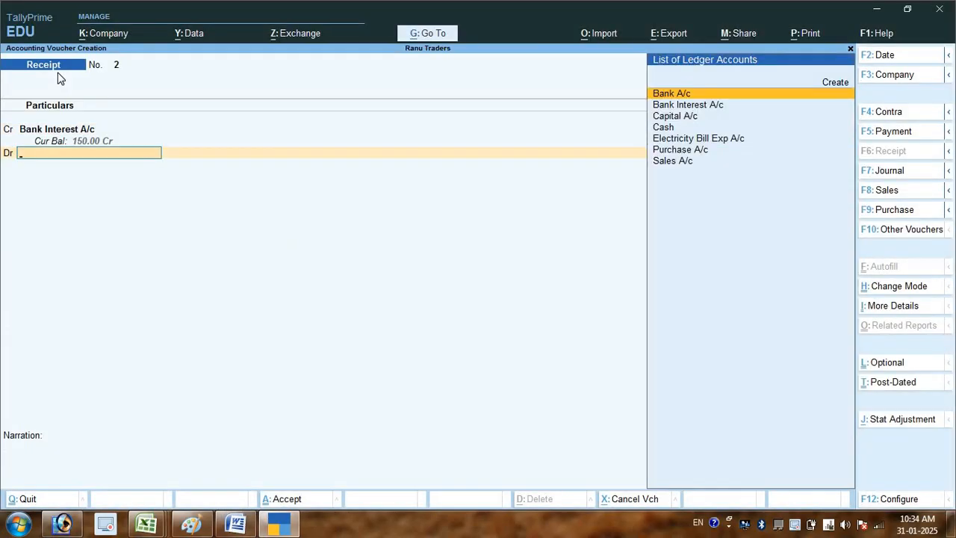
- Debit Bank A/c with 150.00 on the Receipt voucher, accepting the default Cheque/DD allocation without instrument or bank details
{"action": "key", "text": "Return"}
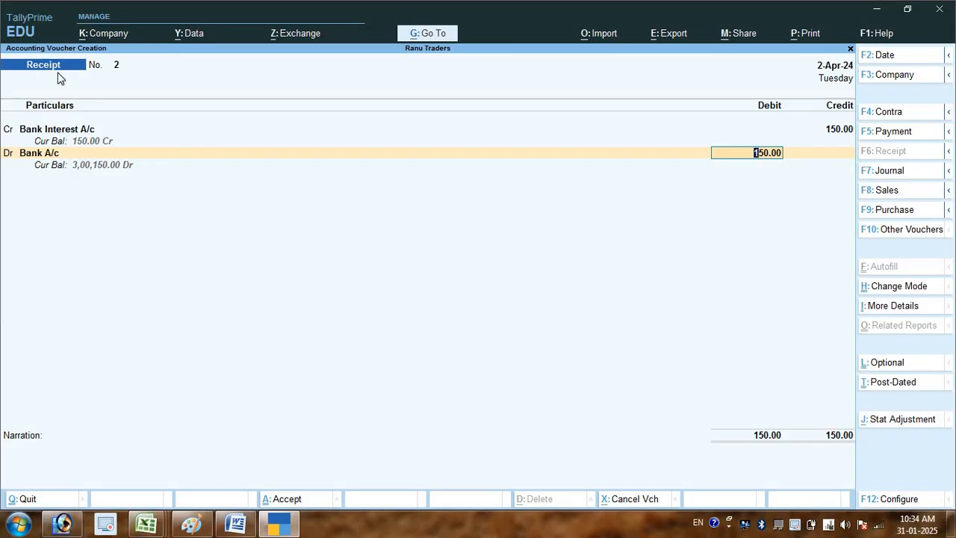
{"action": "key", "text": "Return"}
{"action": "key", "text": "Return"}
{"action": "key", "text": "Return"}
{"action": "key", "text": "Return"}
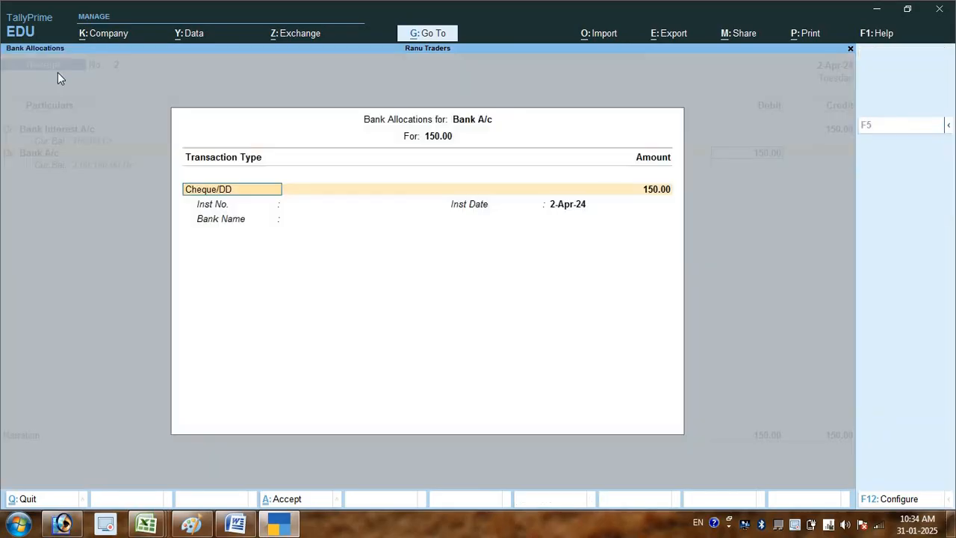
{"action": "key", "text": "Return"}
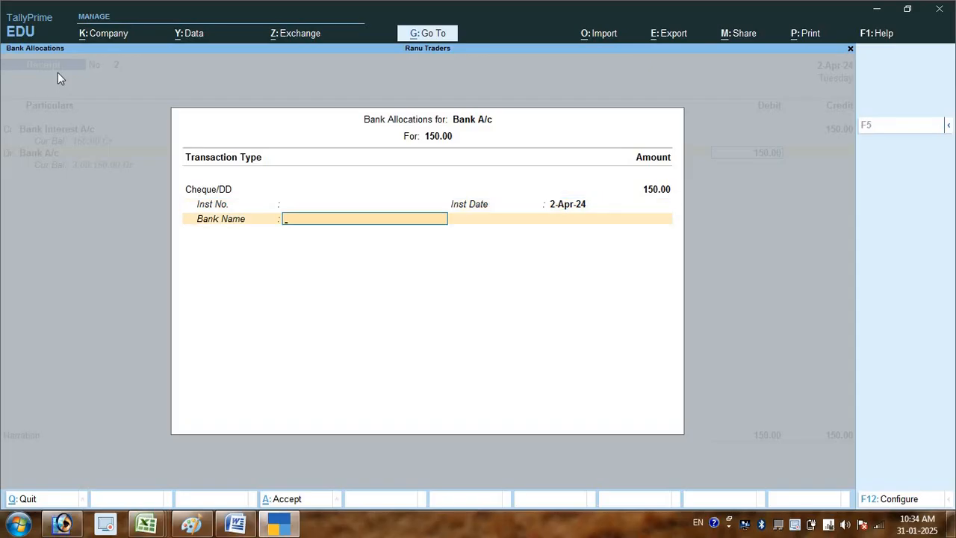
{"action": "key", "text": "Return"}
- Enter the narration "being bank interest received into bank" and save the Receipt voucher
{"action": "type", "text": "being"}
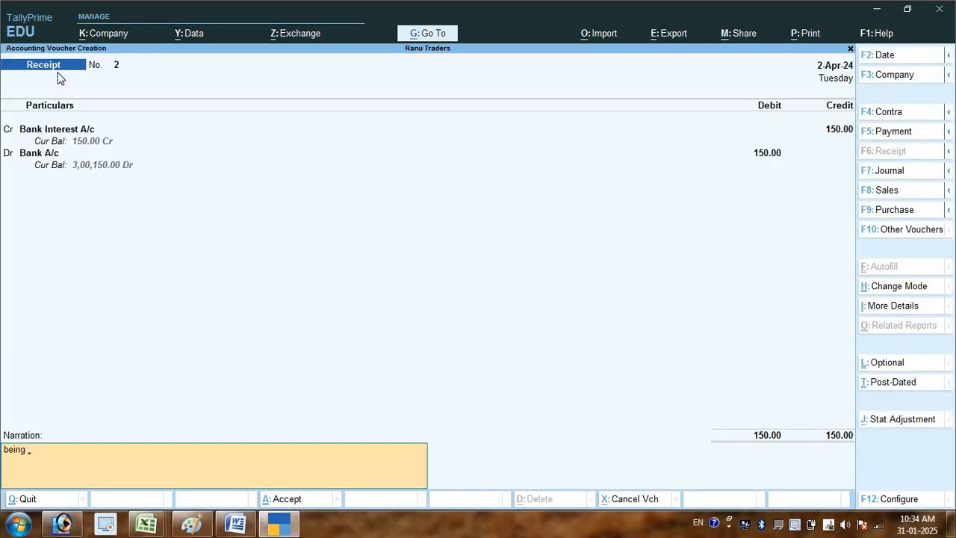
{"action": "type", "text": " bank interest received into bank"}
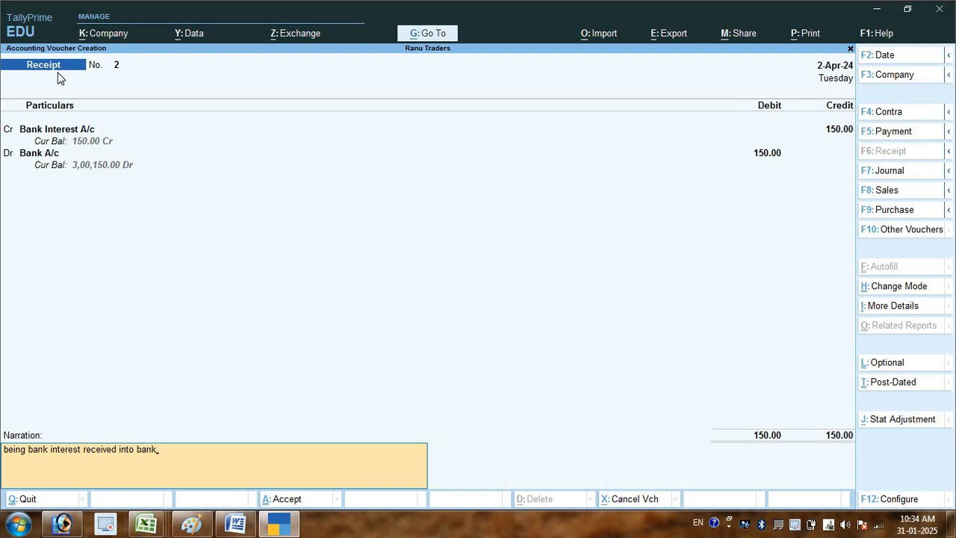
{"action": "key", "text": "Return"}
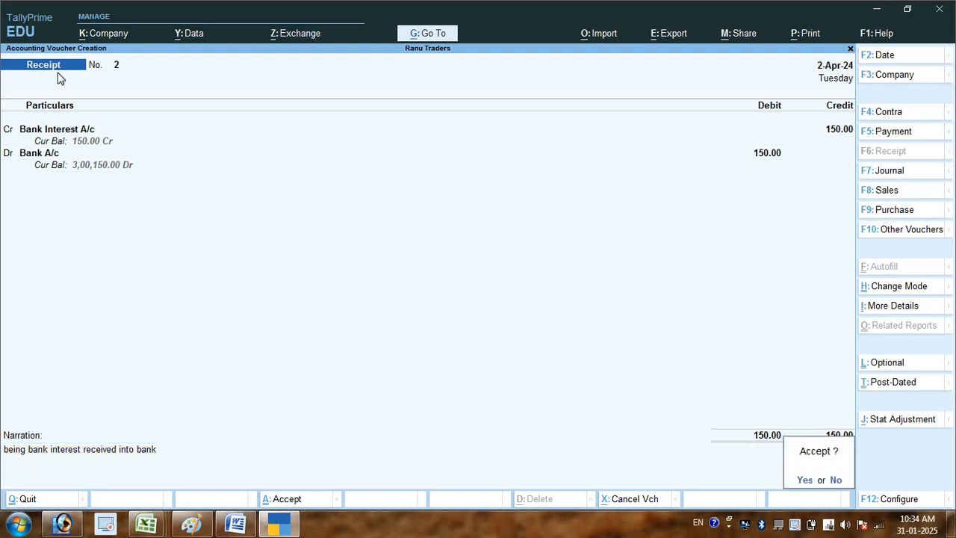
{"action": "key", "text": "Return"}
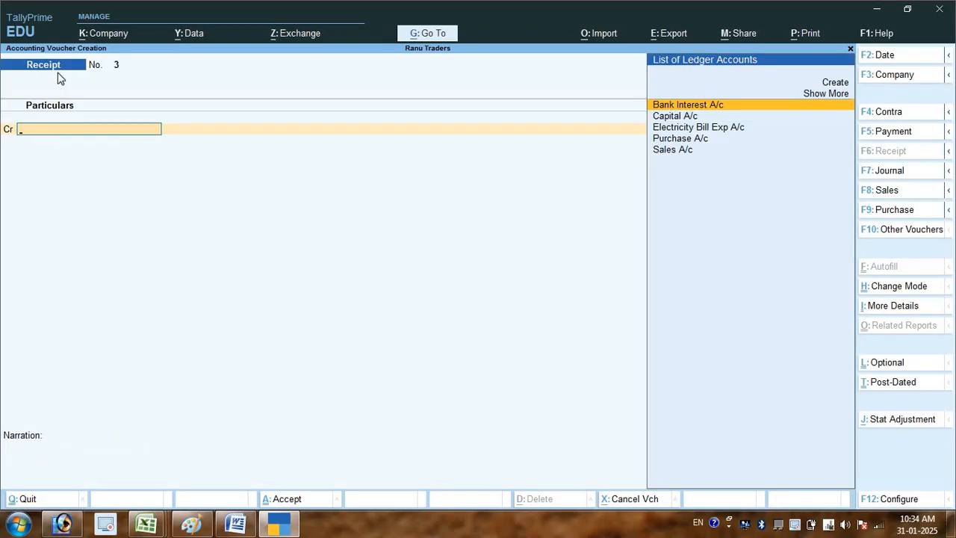
- Leave voucher entry and open the Day Book from the Gateway of Tally
{"action": "key", "text": "Escape"}
{"action": "key", "text": "Return"}
{"action": "key", "text": "Down"}
{"action": "key", "text": "Down"}
{"action": "key", "text": "Down"}
{"action": "key", "text": "Down"}
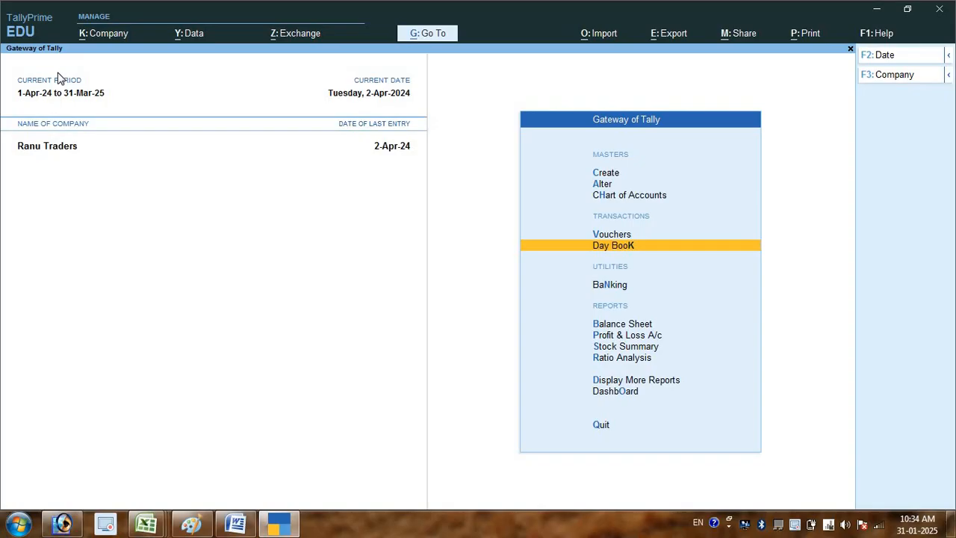
{"action": "key", "text": "Return"}
- Set the Day Book period from 1-4-2024 to 2-4-2024 and show the entries in detailed form
{"action": "key", "text": "F2"}
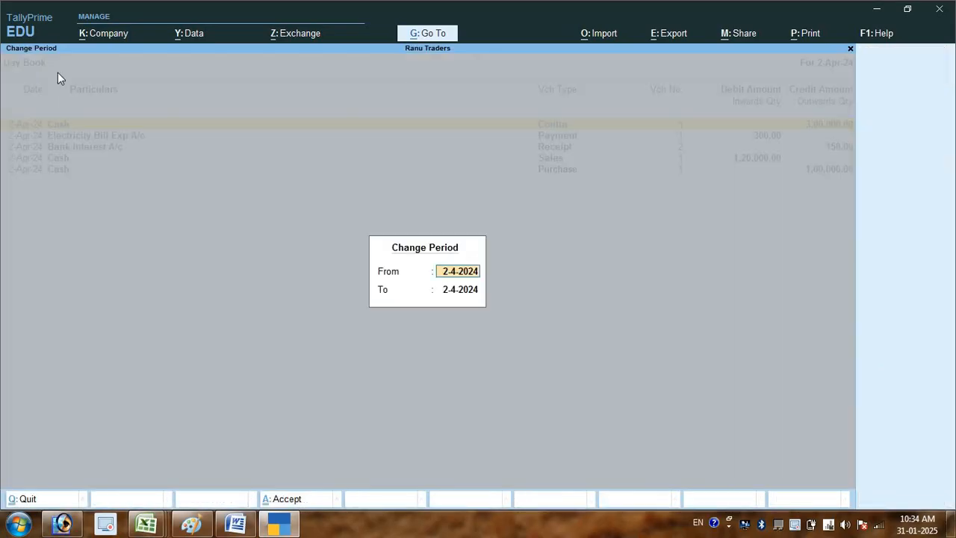
{"action": "type", "text": "1"}
{"action": "key", "text": "Return"}
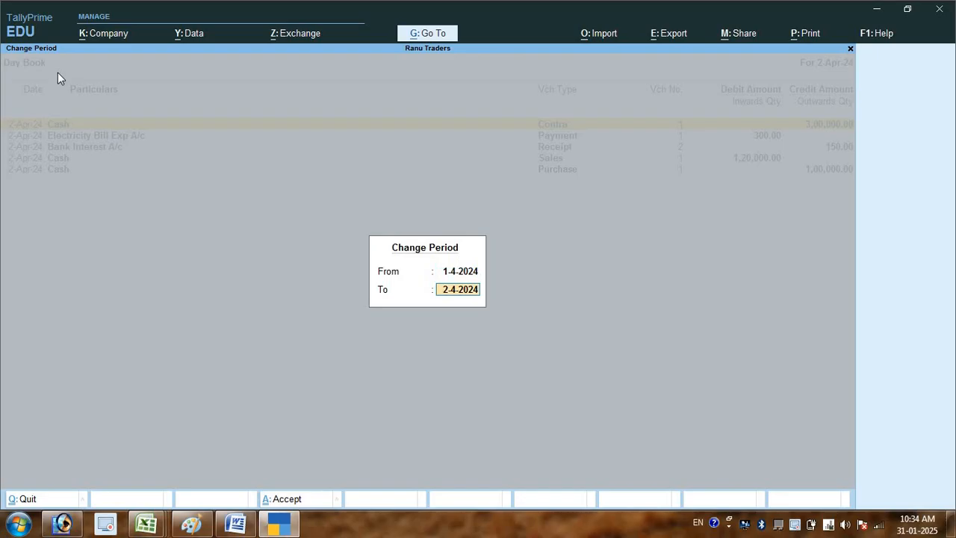
{"action": "key", "text": "Return"}
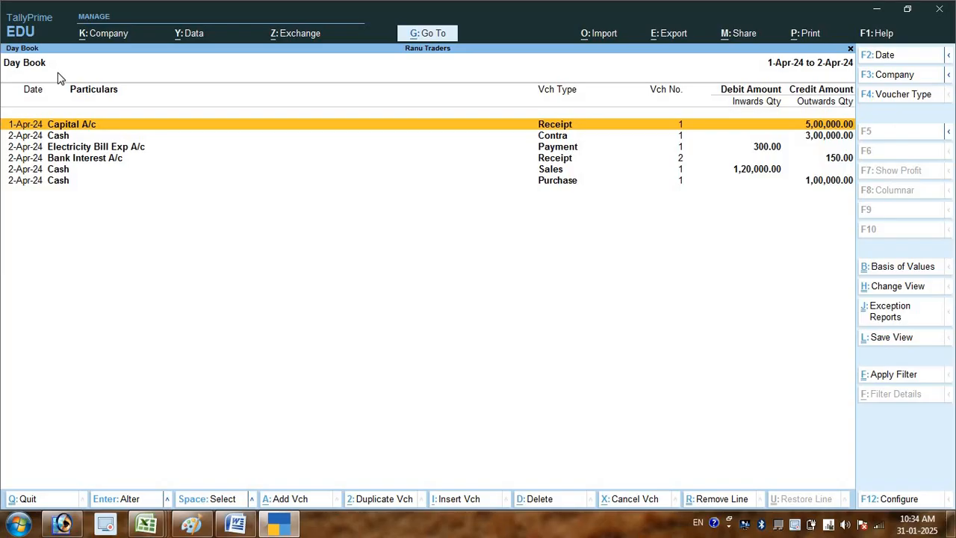
{"action": "key", "text": "alt"}
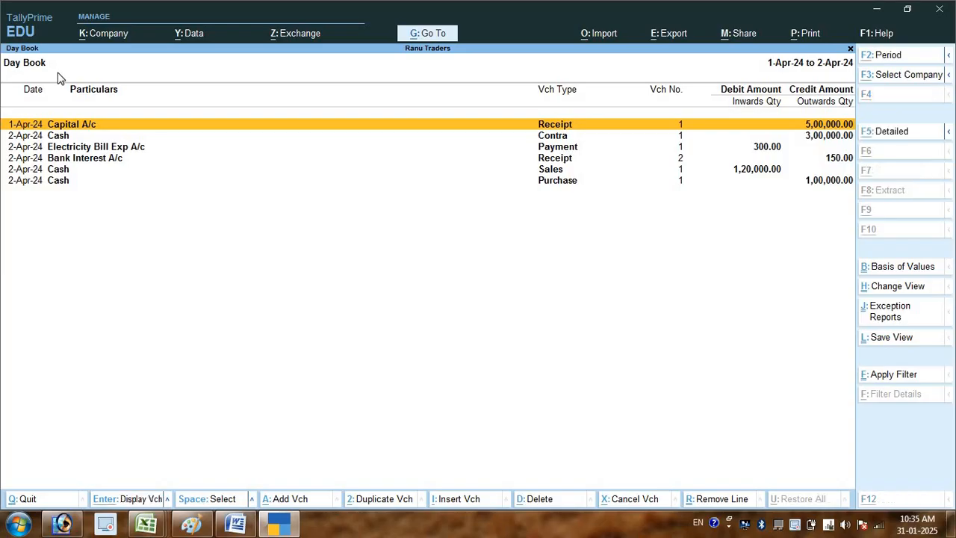
{"action": "key", "text": "alt+F5"}
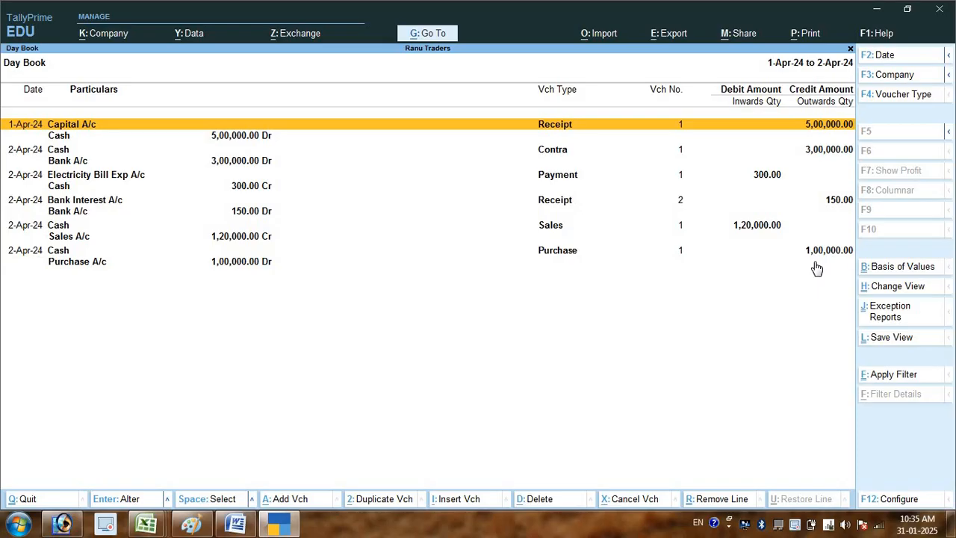
- Open the print preview of the detailed Day Book and zoom in to examine the entries
{"action": "key", "text": "ctrl"}
{"action": "key", "text": "ctrl+p"}
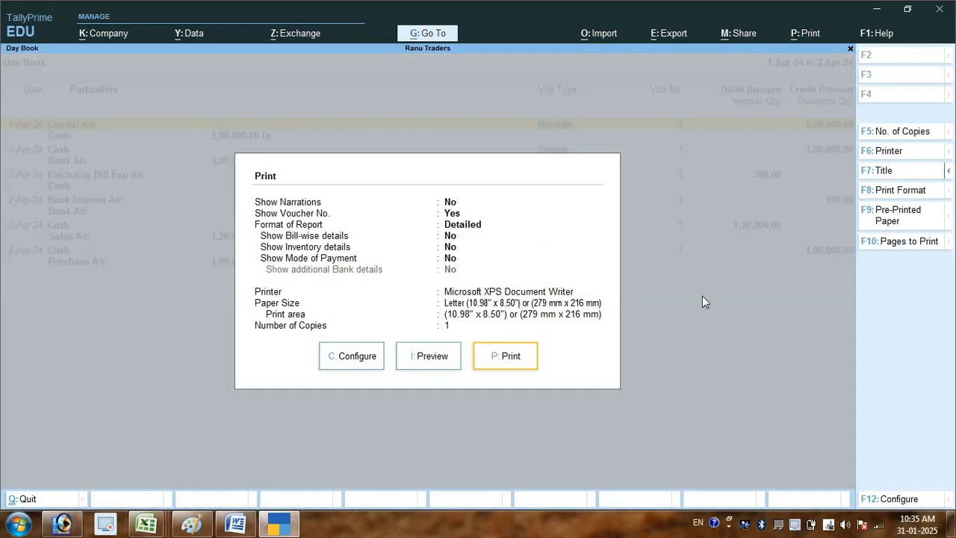
{"action": "left_click", "coordinate": [431, 362]}
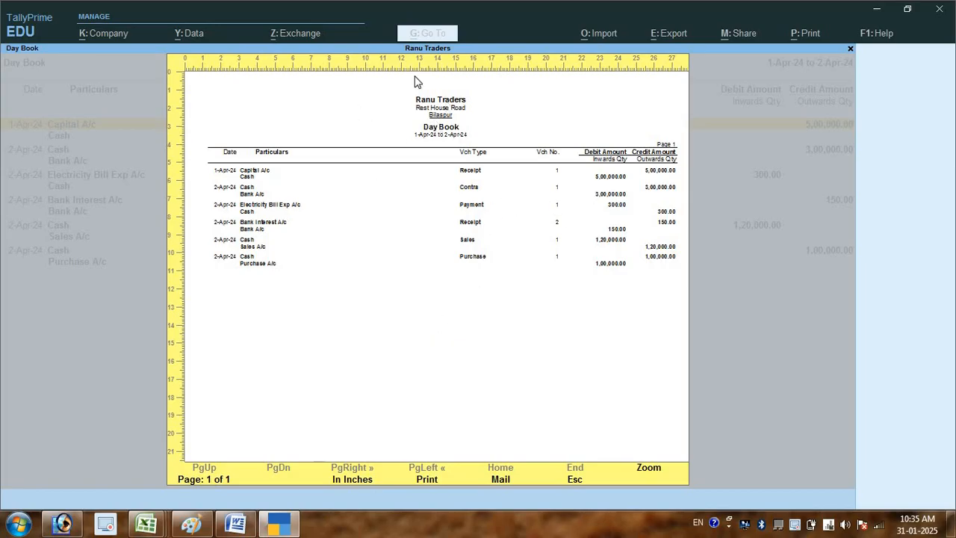
{"action": "left_click", "coordinate": [648, 473]}
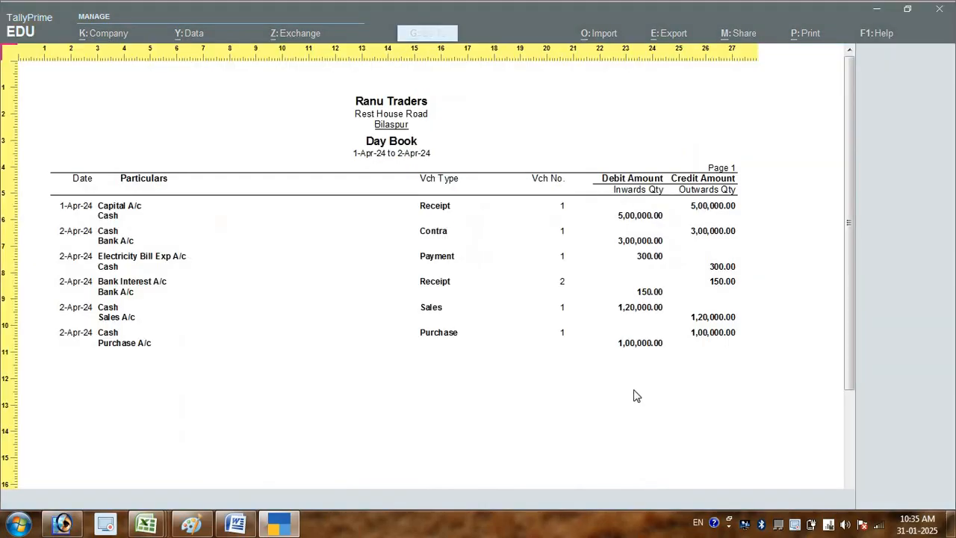